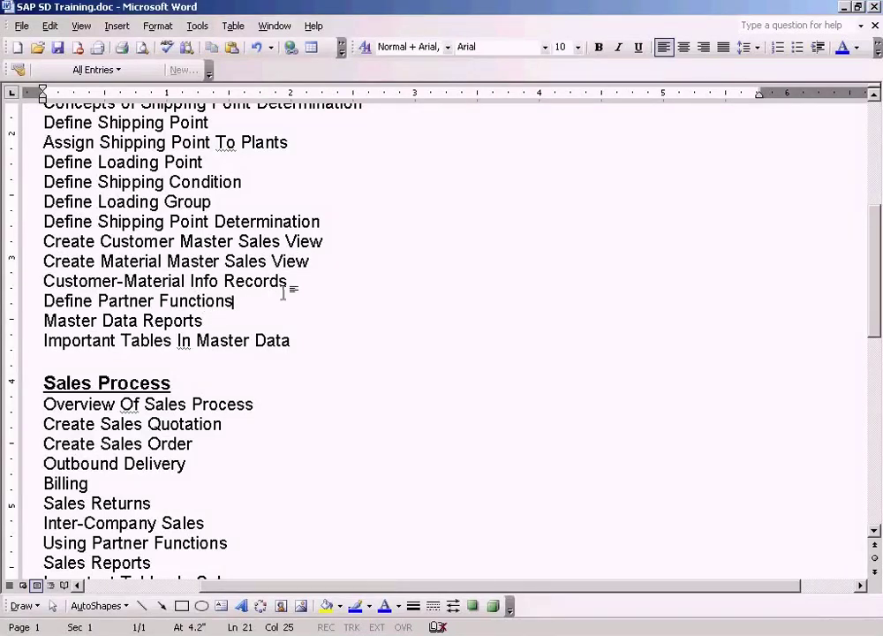
Select the Customer-Material Info Records topic in the SAP SD Training outline.
click(305, 280)
key(shift+Down)
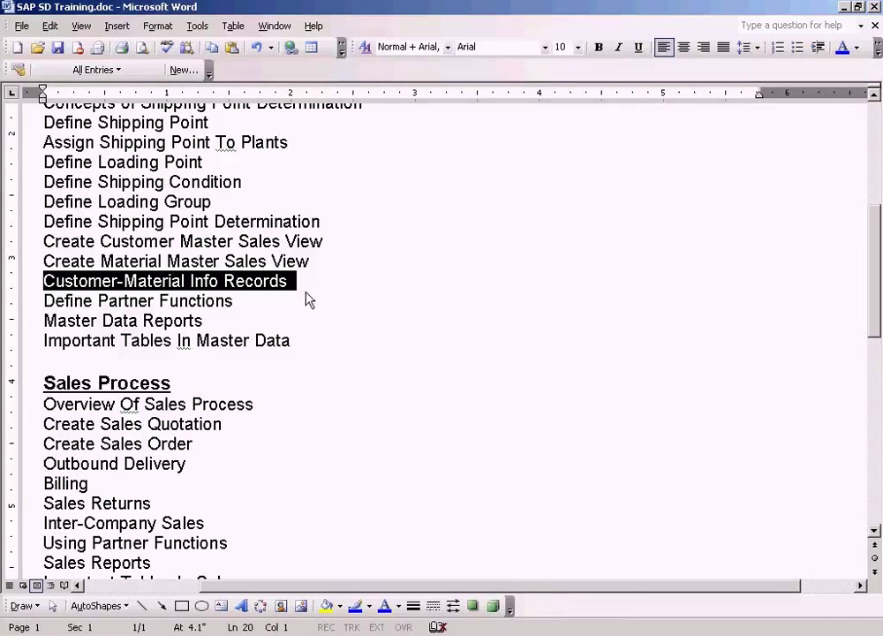
Bring up SAP Easy Access and briefly browse Logistics > Materials Management before collapsing it.
click(304, 635)
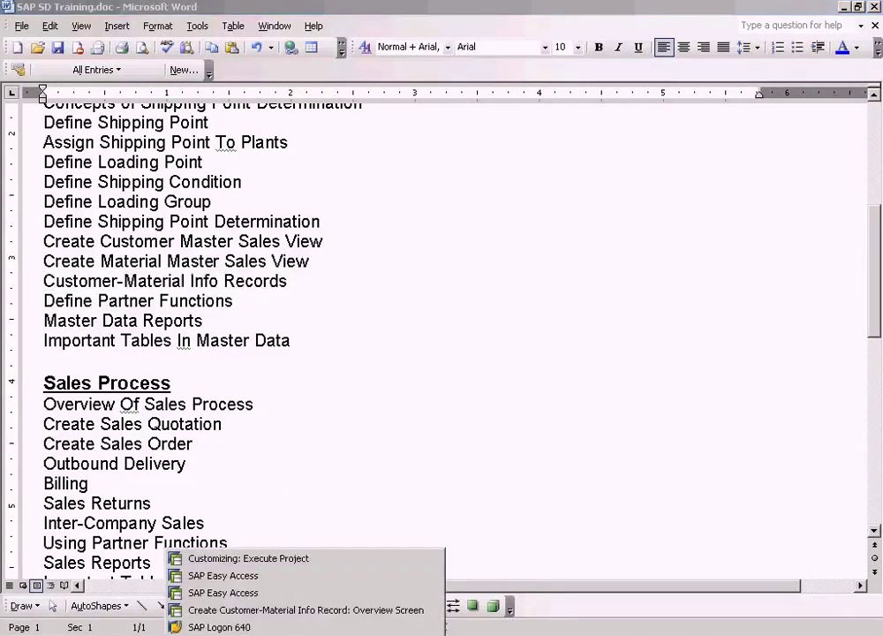
click(267, 592)
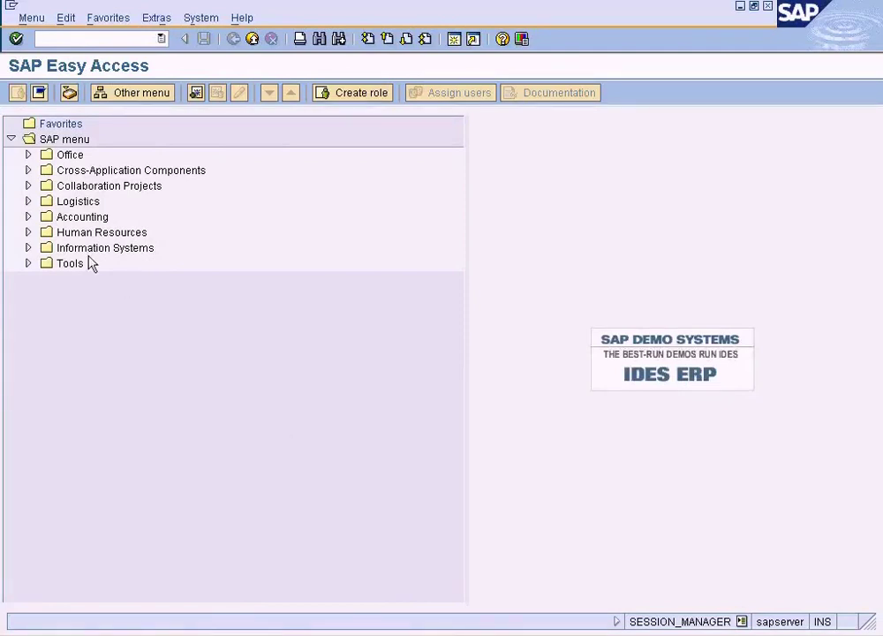
click(29, 201)
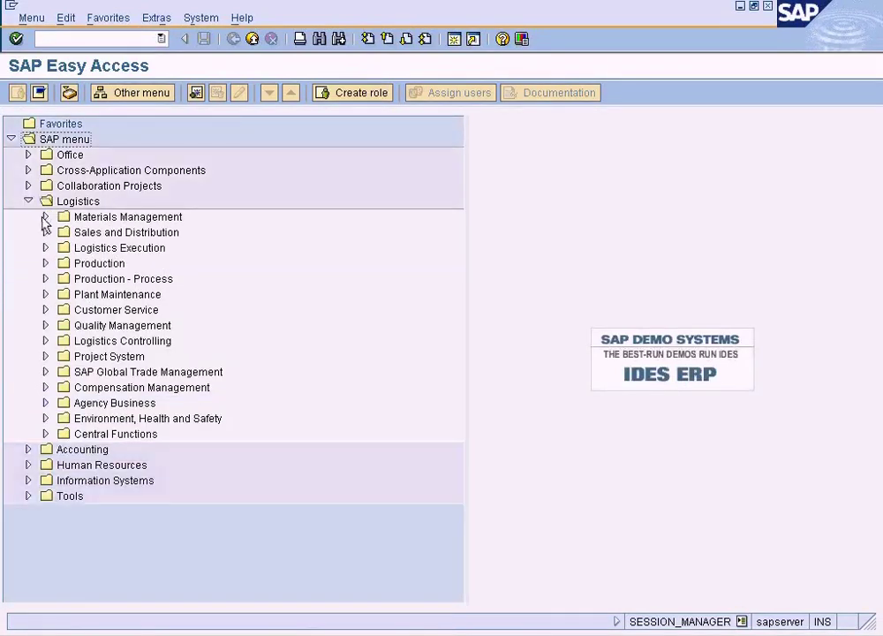
click(45, 218)
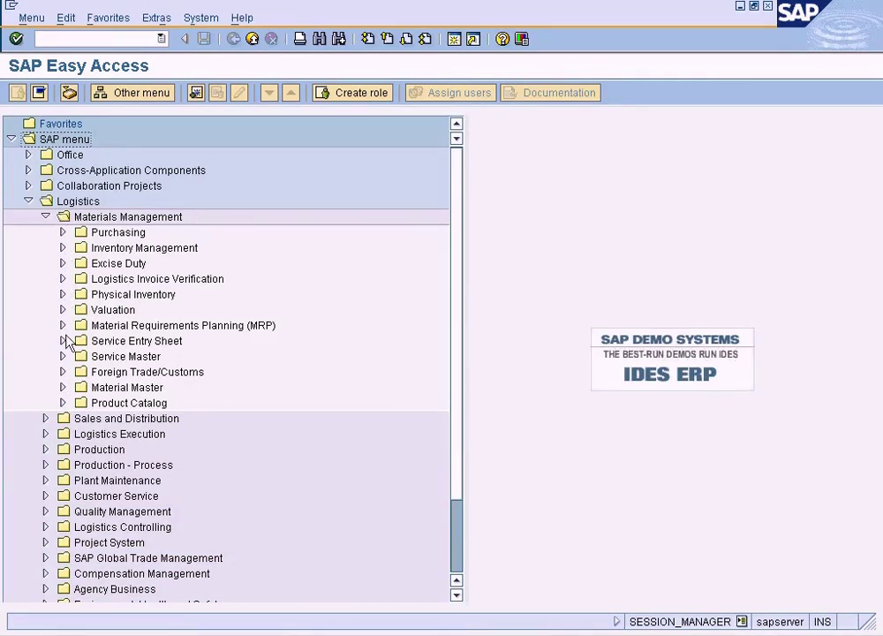
click(62, 387)
click(62, 387)
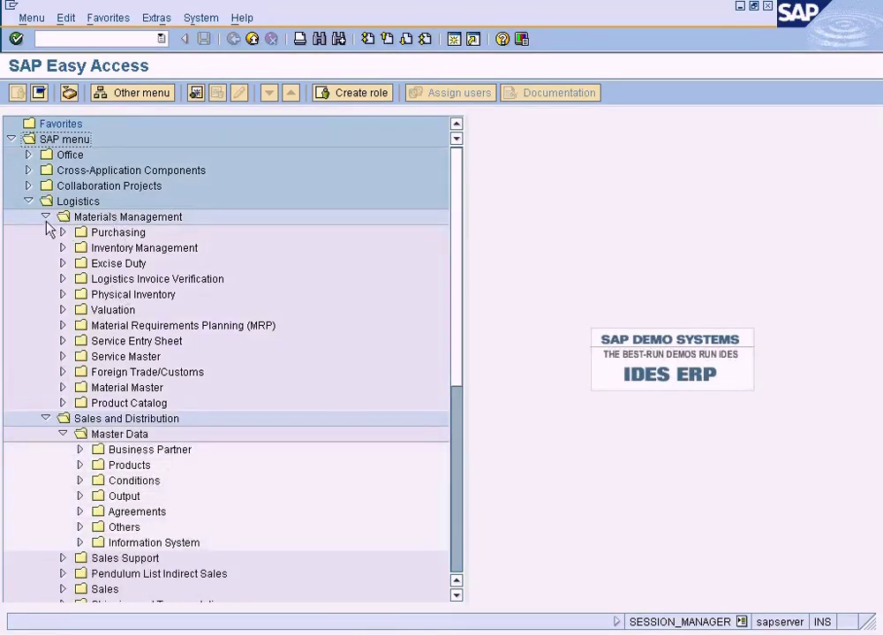
click(45, 217)
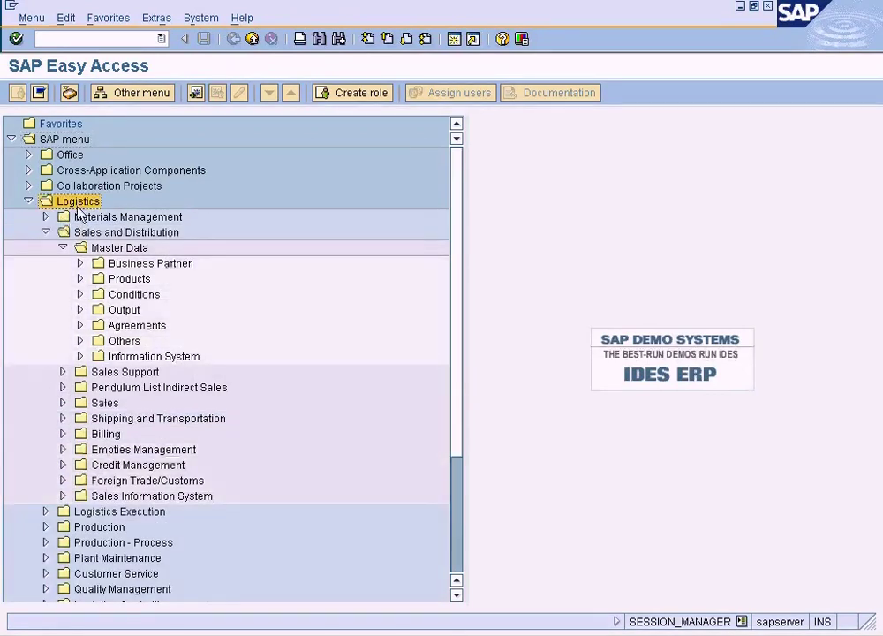
Expand Sales and Distribution > Master Data > Agreements > Customer Material Information and select Create.
click(126, 232)
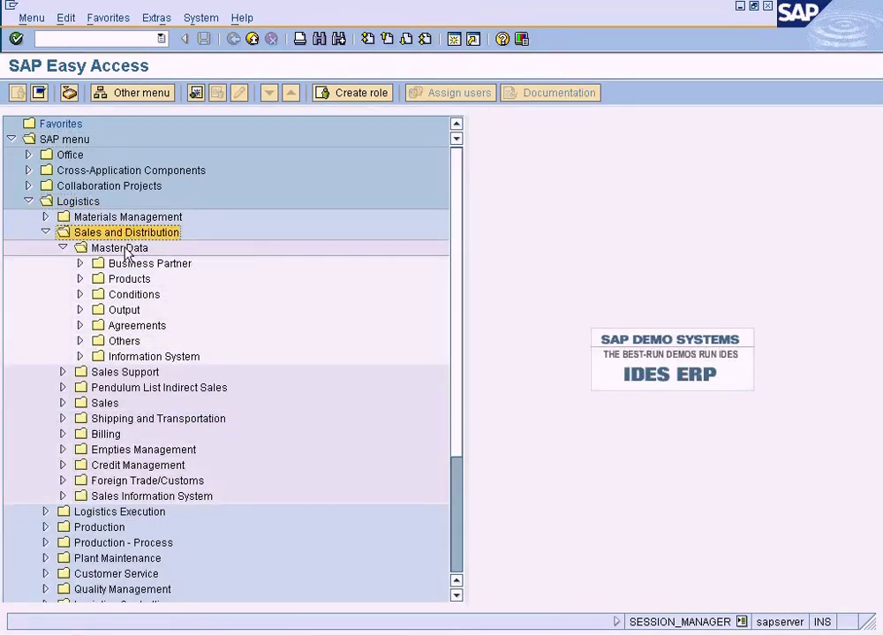
click(122, 248)
click(109, 327)
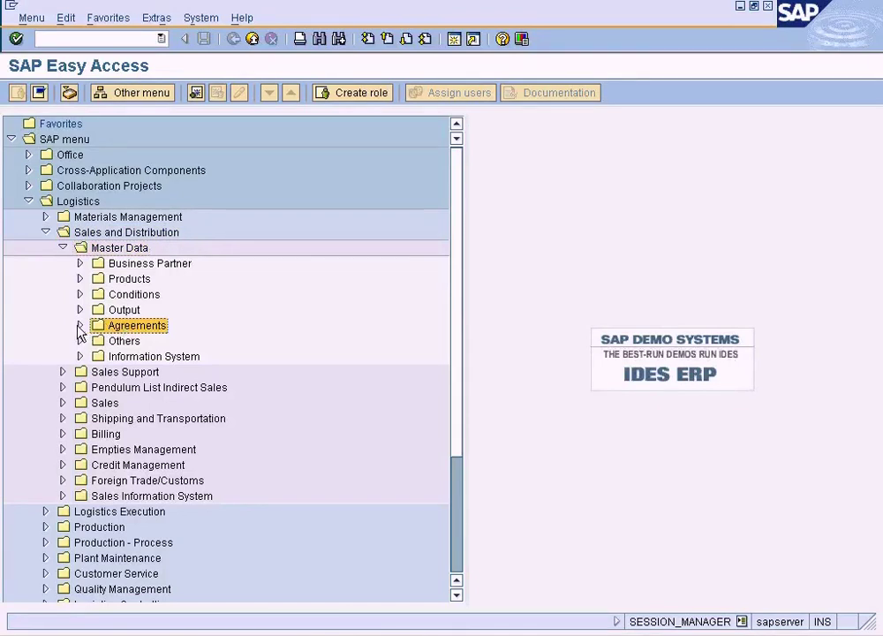
click(79, 325)
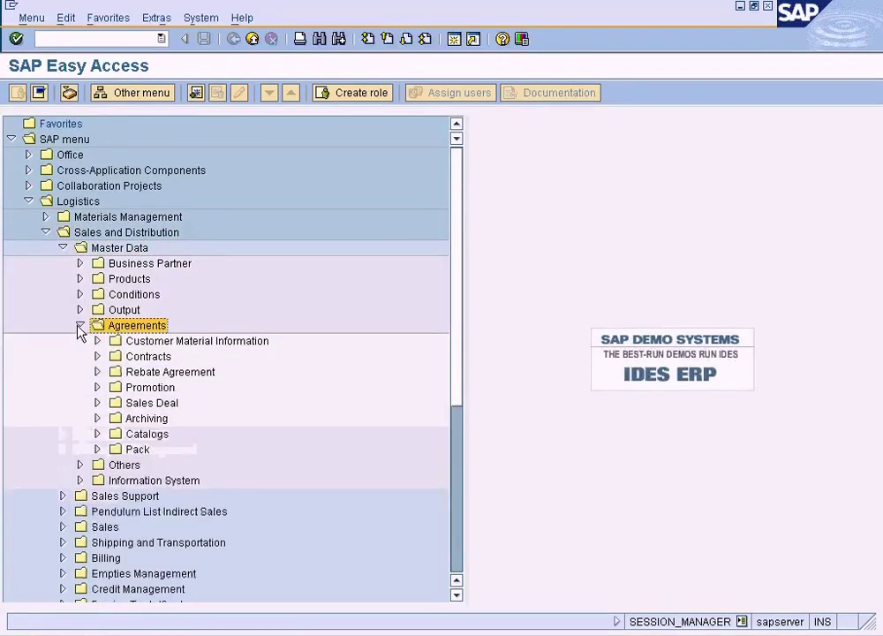
click(97, 342)
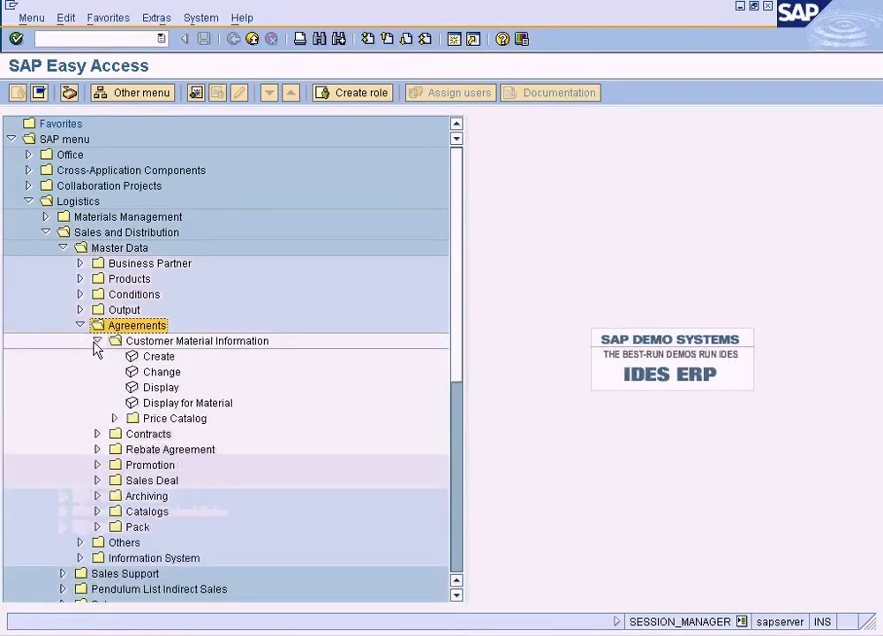
click(167, 358)
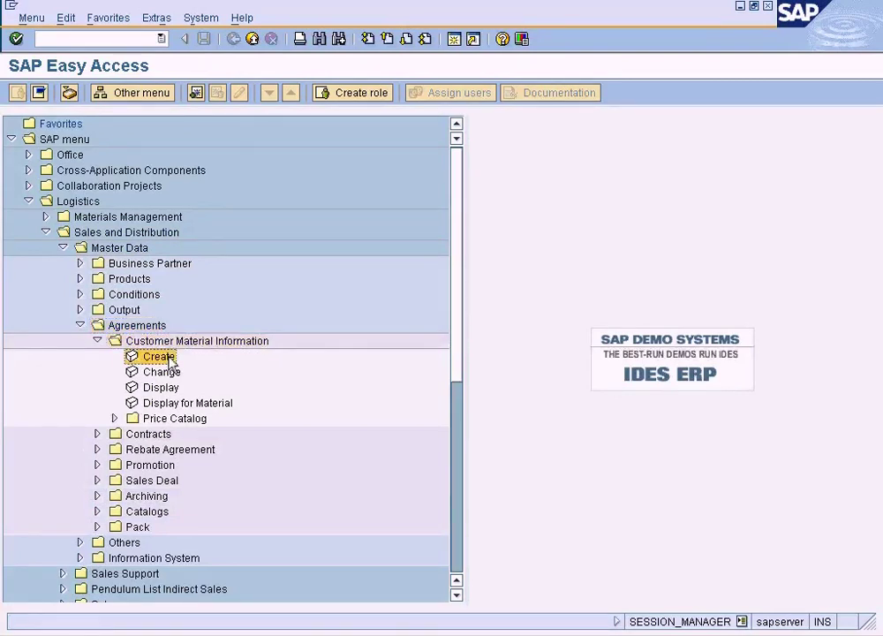
Start a new info record for Customer C, sales org NY, channel RE, reaching its overview.
double_click(168, 358)
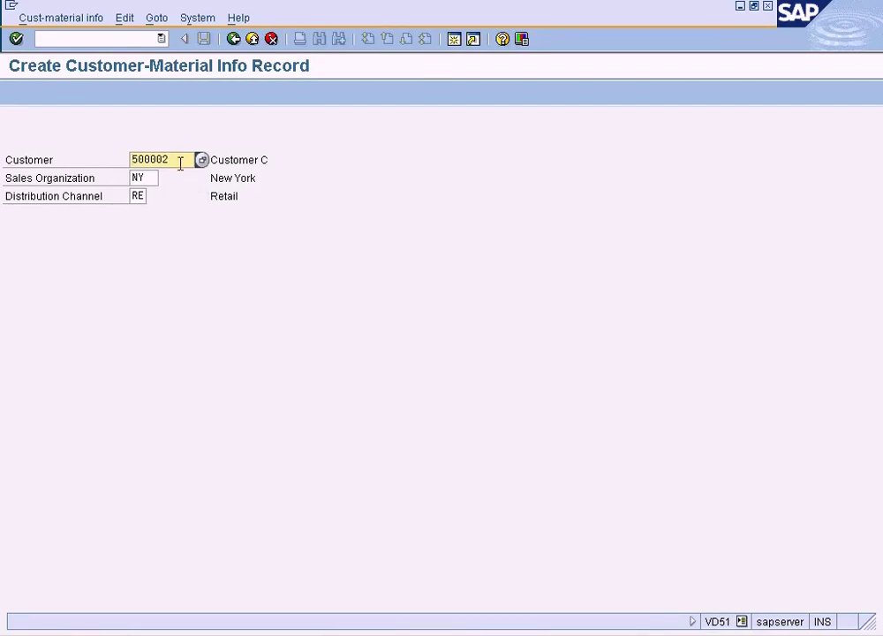
key(Return)
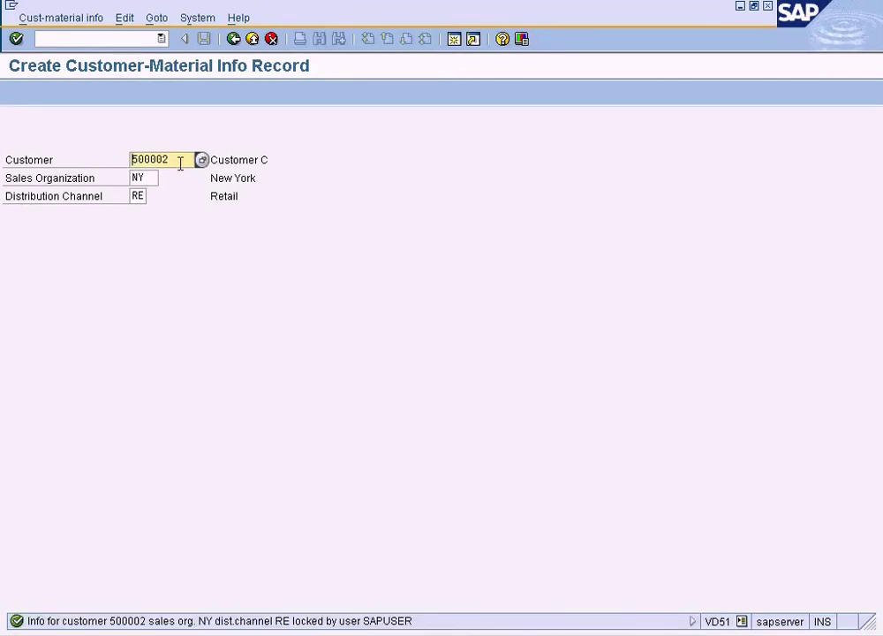
click(325, 614)
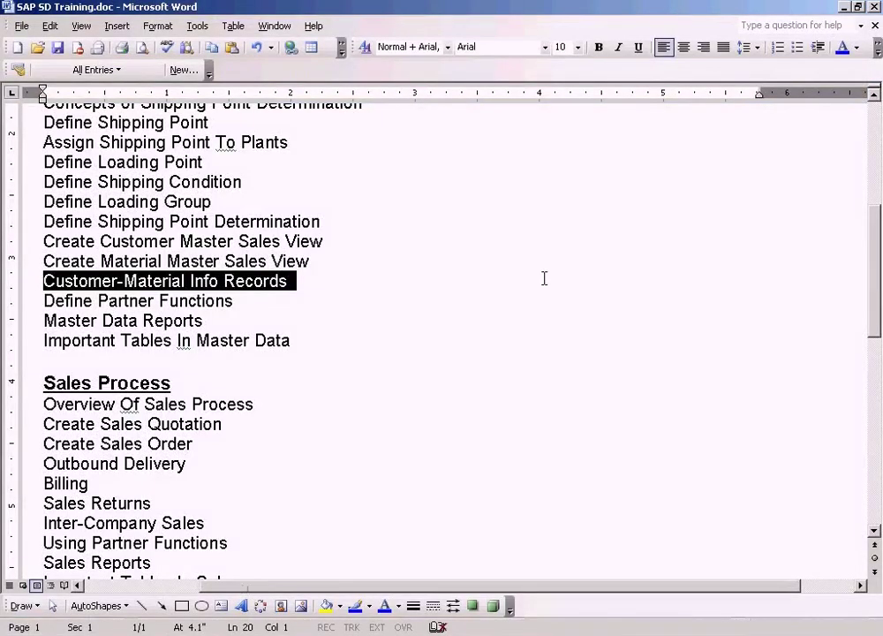
click(269, 631)
click(276, 576)
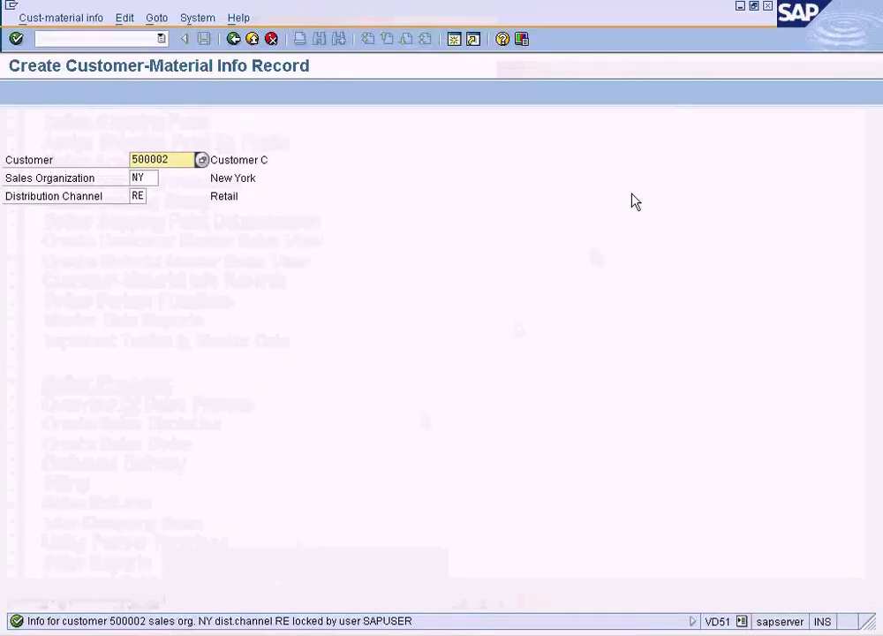
Switch between SAP and the Word training outline, leaving SAP minimized.
click(767, 9)
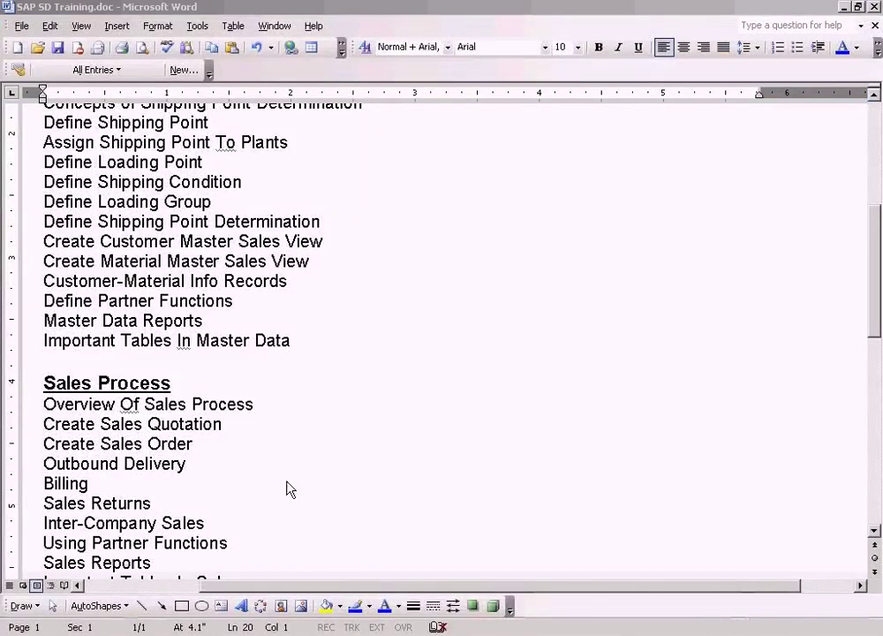
click(248, 628)
click(247, 611)
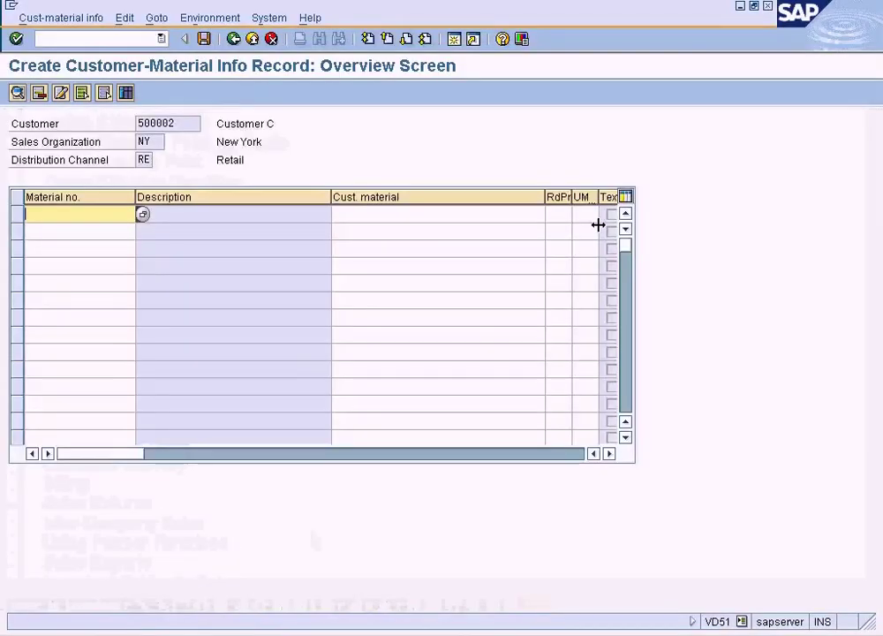
click(767, 7)
click(248, 629)
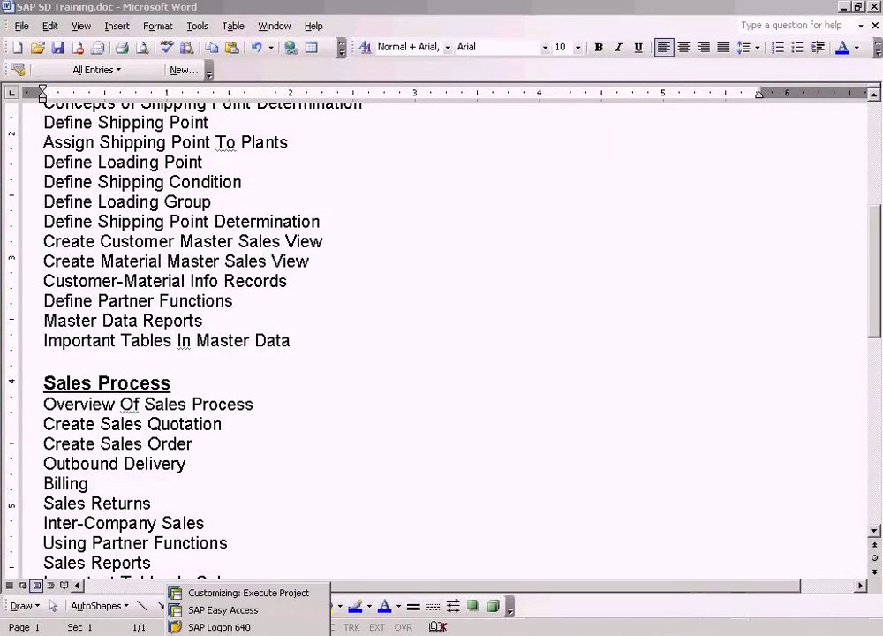
Reopen Customer Material Information > Create and confirm Customer C, NY, RE to reach the overview.
click(223, 609)
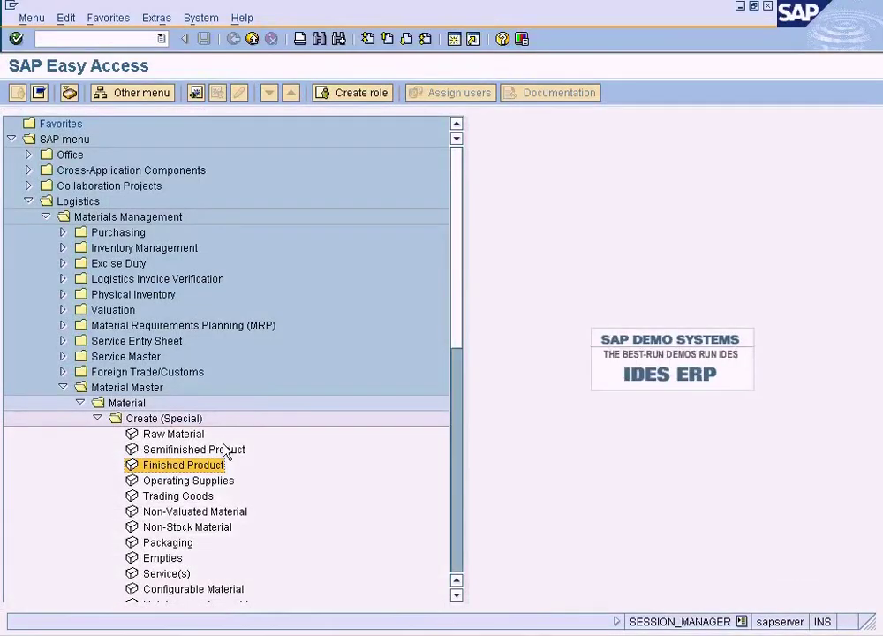
double_click(40, 203)
double_click(35, 204)
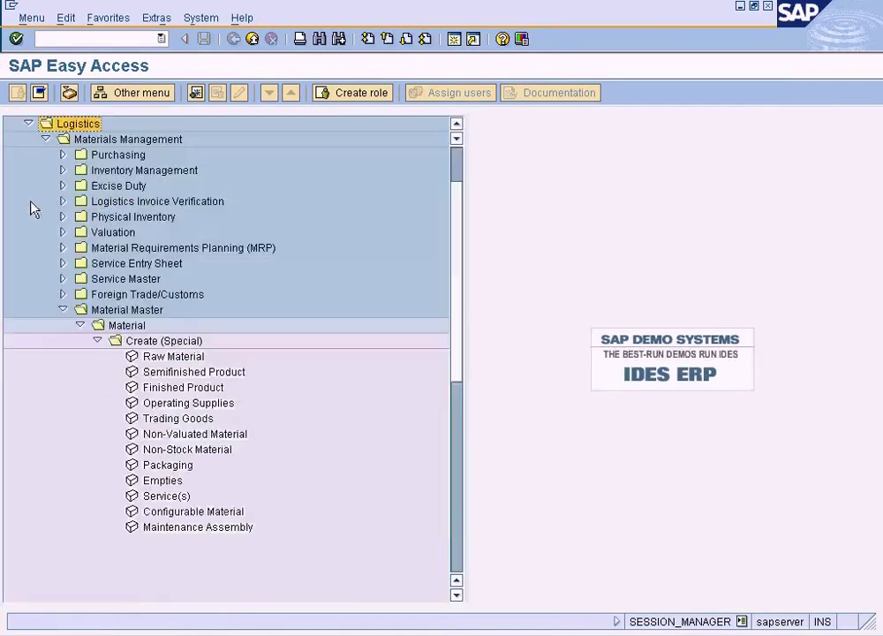
click(46, 139)
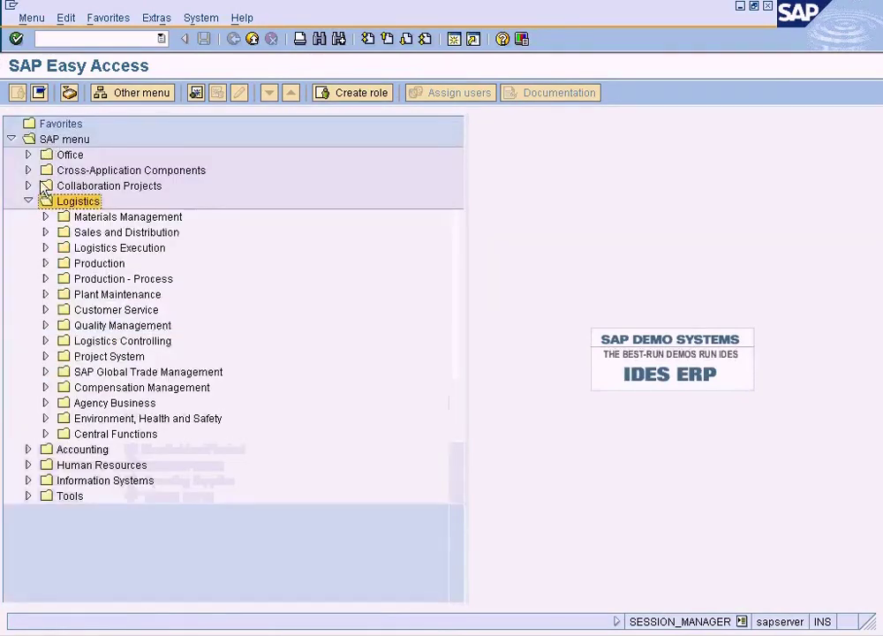
click(45, 233)
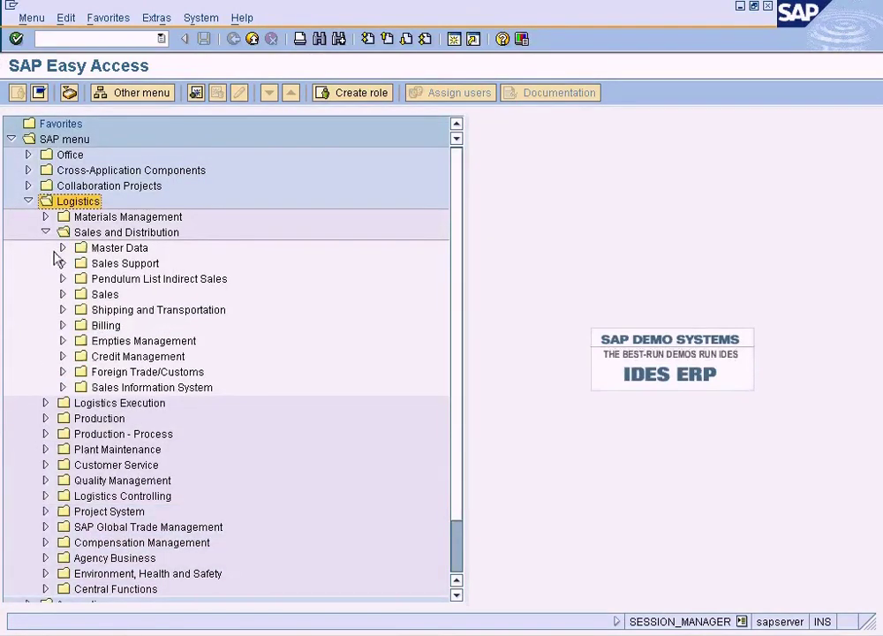
click(63, 248)
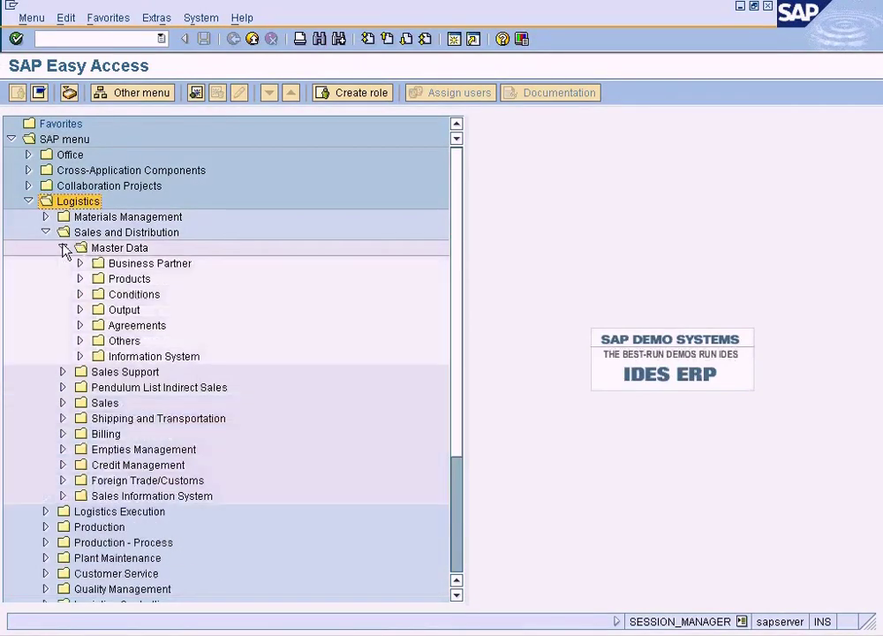
click(78, 326)
click(97, 341)
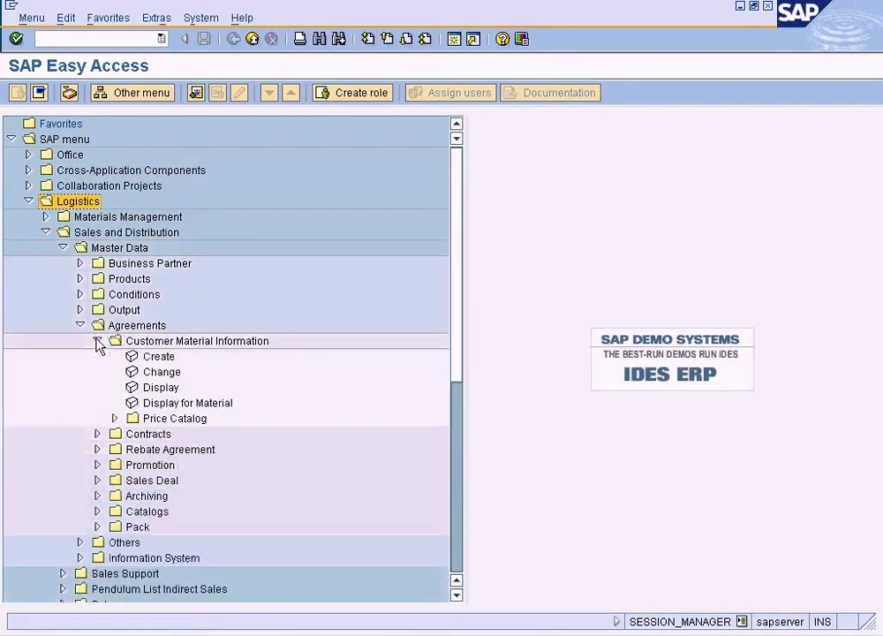
double_click(175, 356)
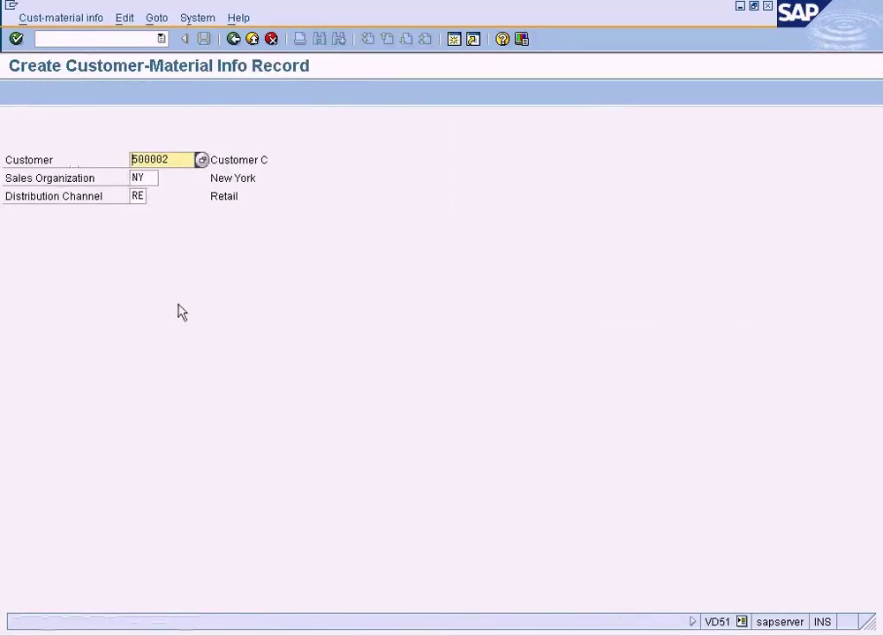
key(Return)
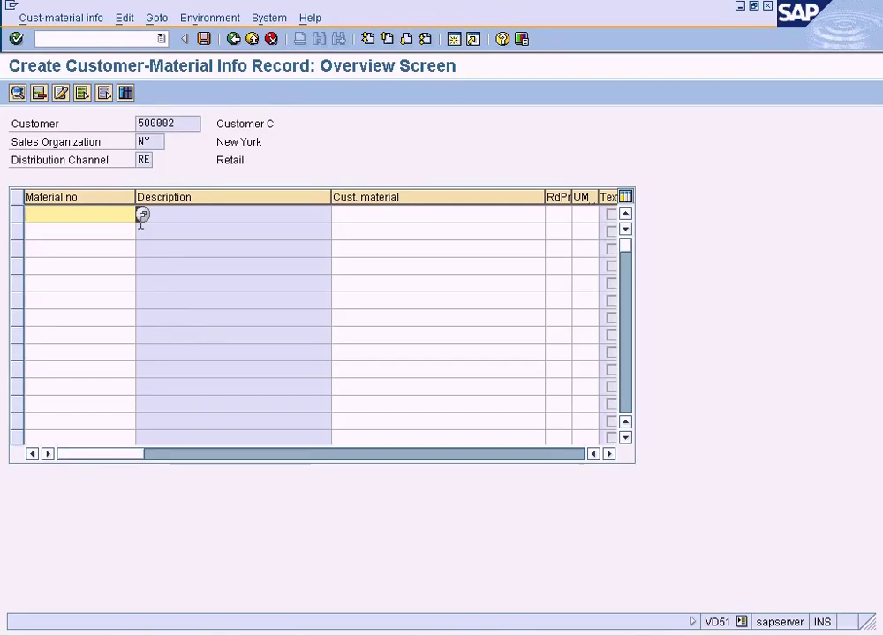
Enter material 1247 with customer material number 0001 in the first table row.
text(1247)
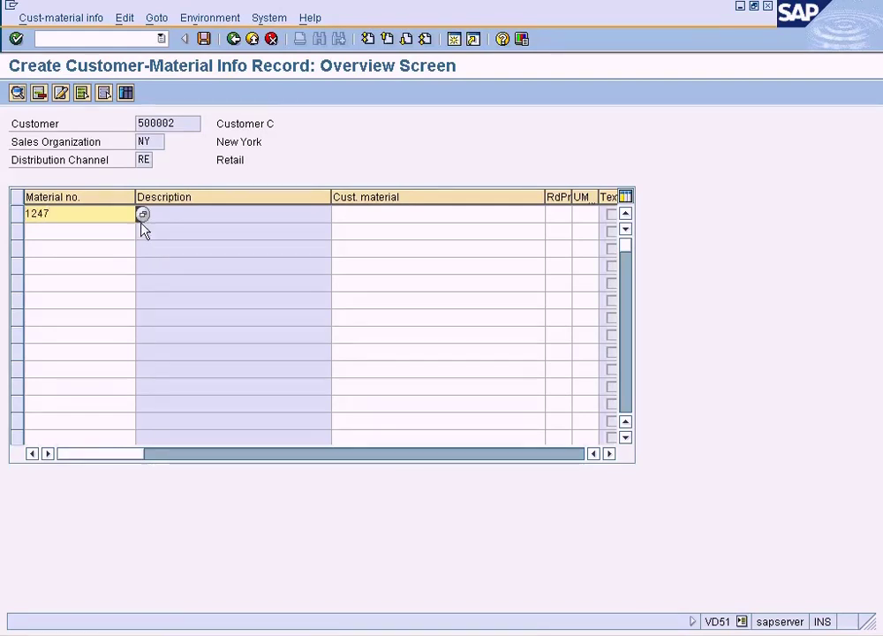
key(Tab)
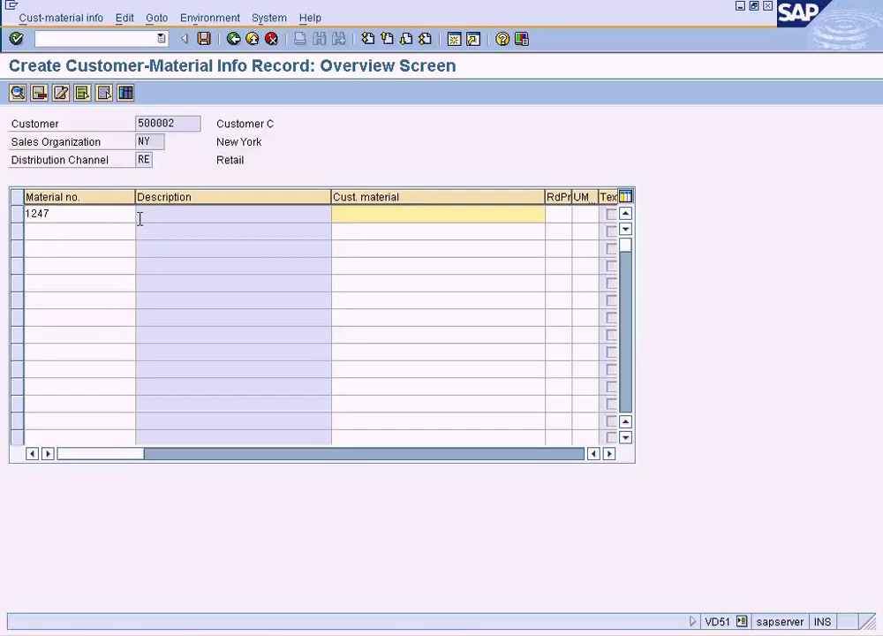
click(93, 214)
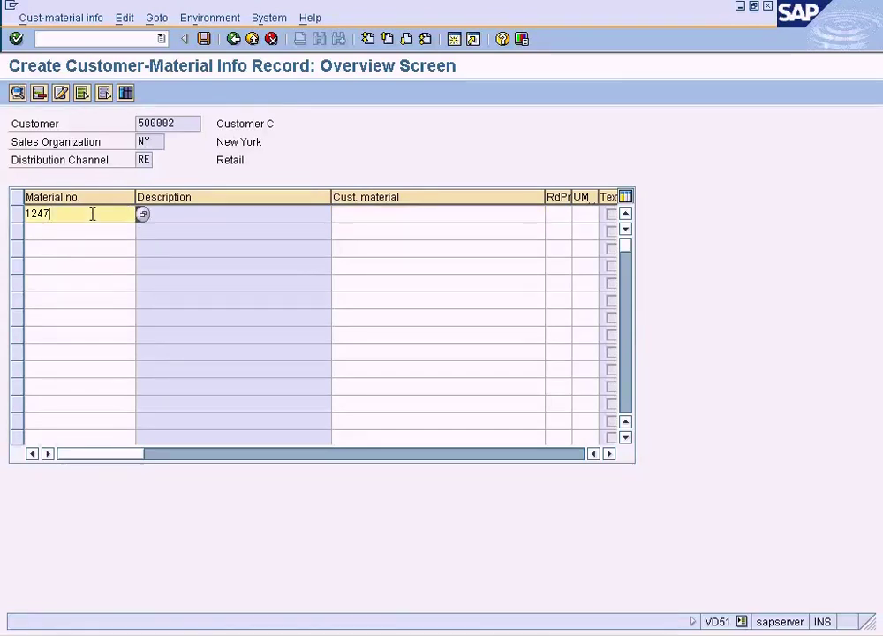
click(353, 215)
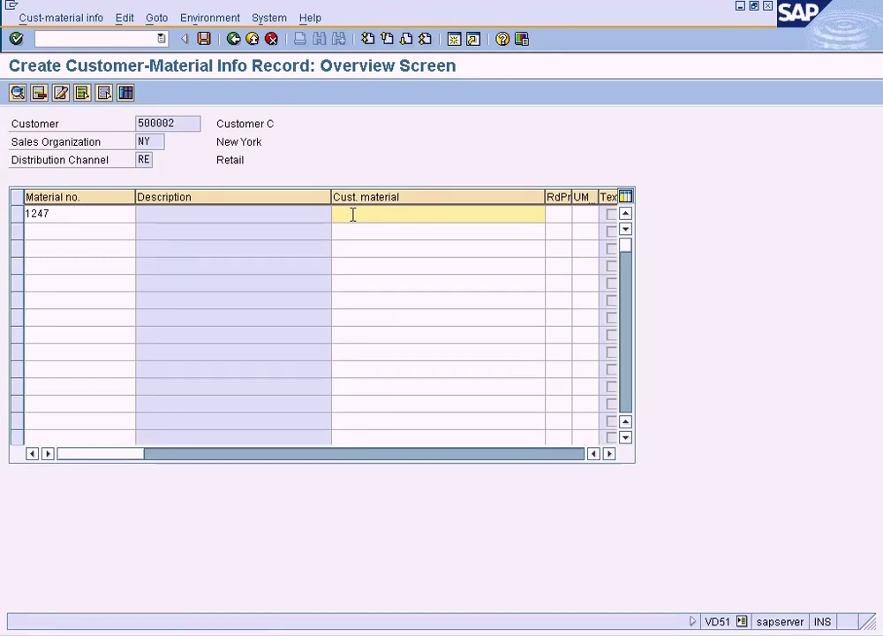
text(00)
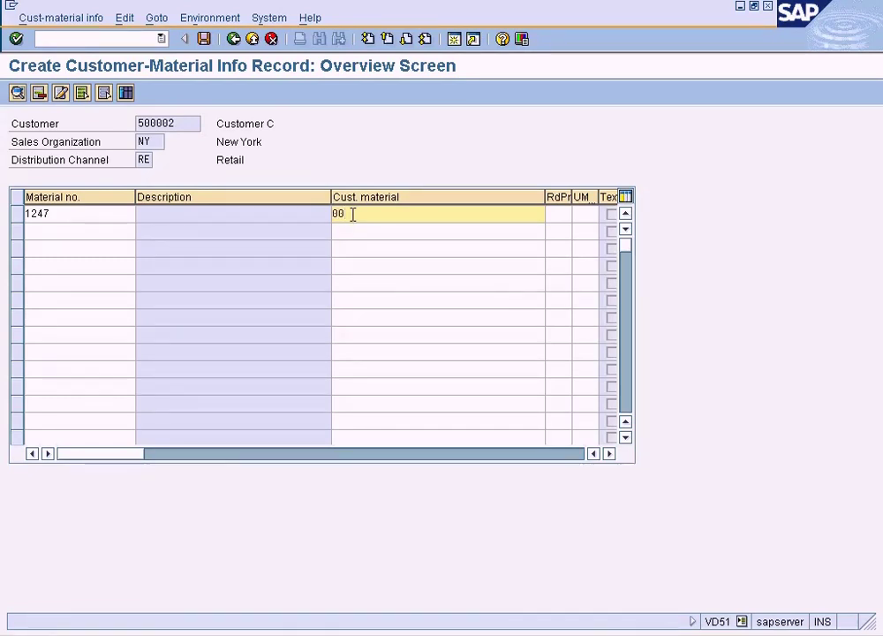
text(01)
click(352, 228)
click(345, 216)
click(79, 214)
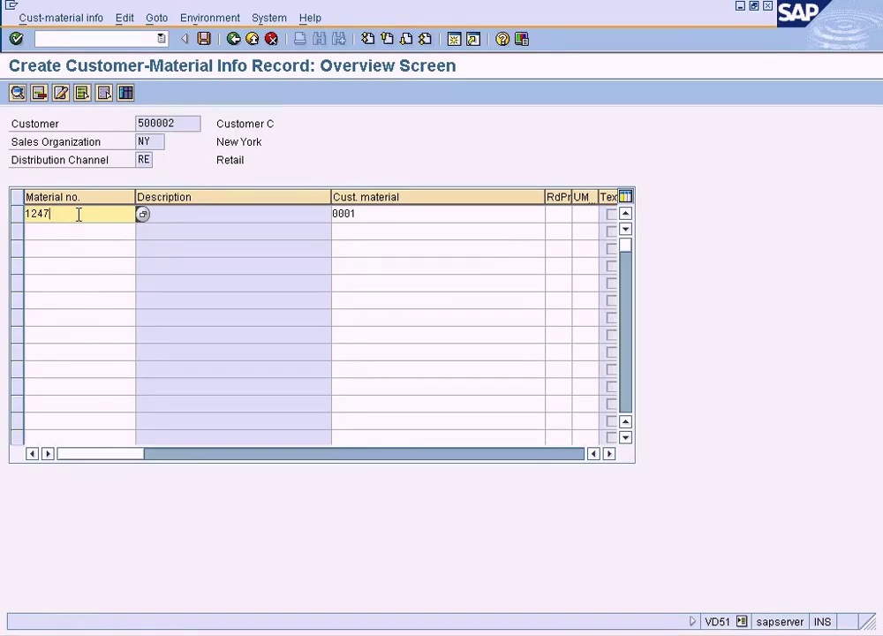
Cancel the material search popup and recheck row 1's entries 1247 and 0001.
click(143, 215)
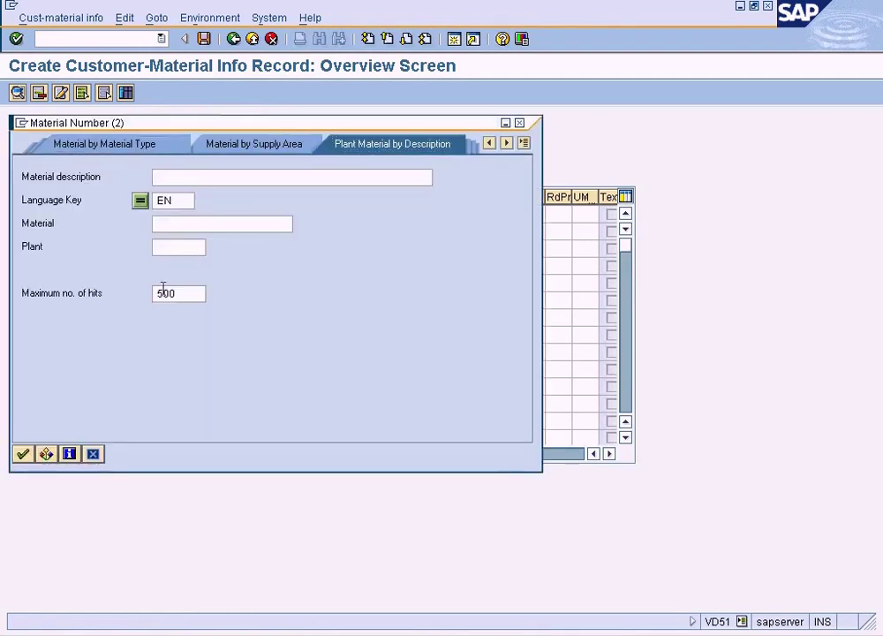
click(93, 453)
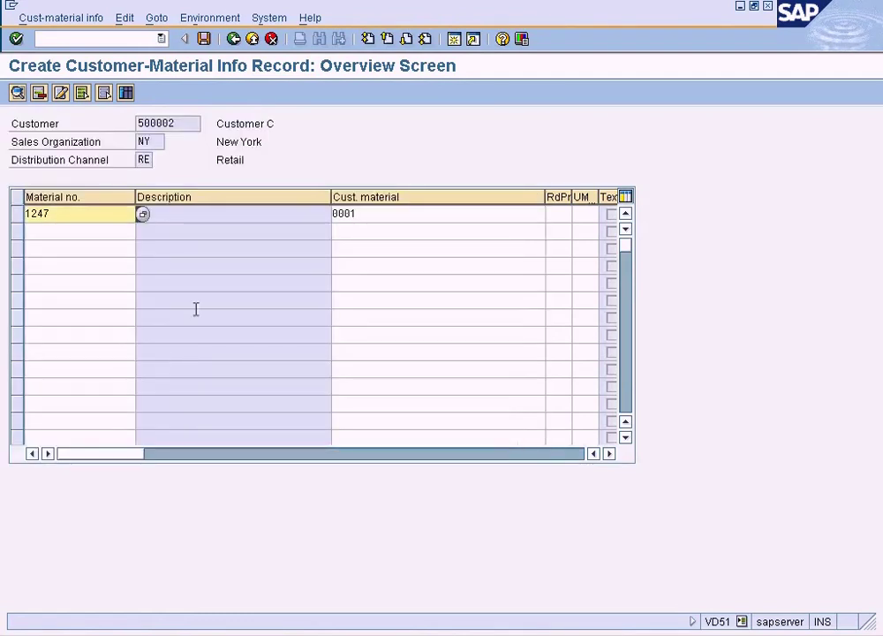
click(367, 217)
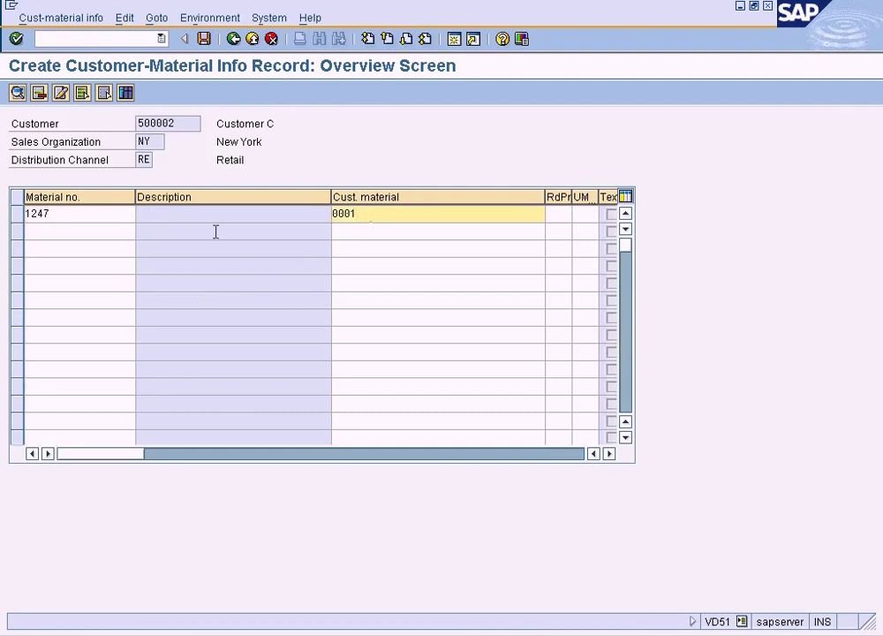
click(74, 214)
click(398, 213)
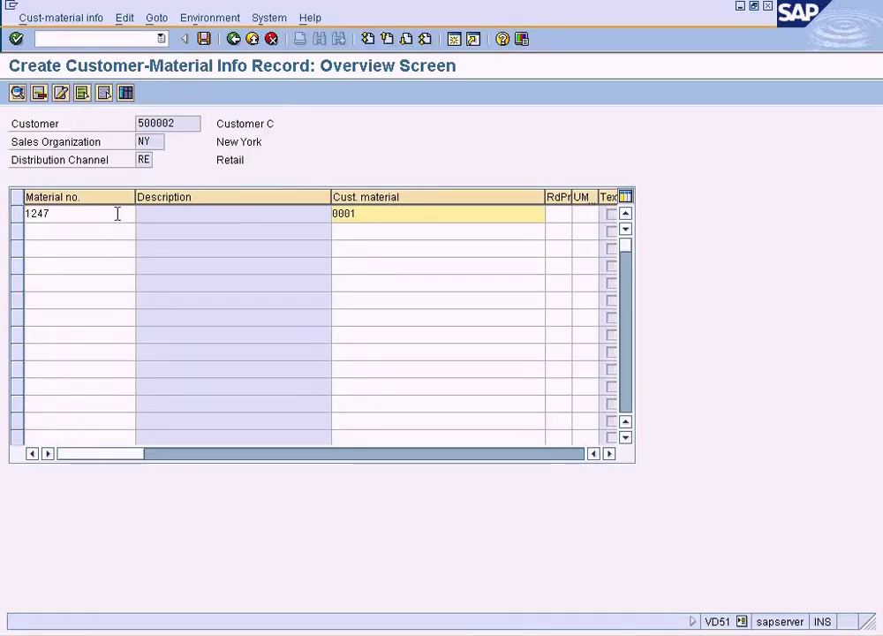
click(118, 213)
click(368, 217)
Save the info record and continue to an empty overview screen.
click(206, 40)
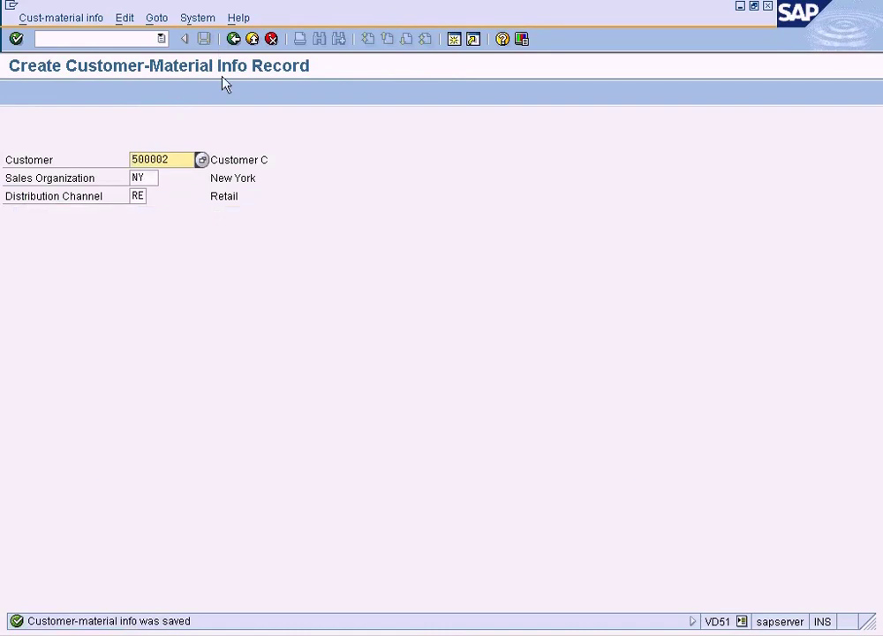
key(Return)
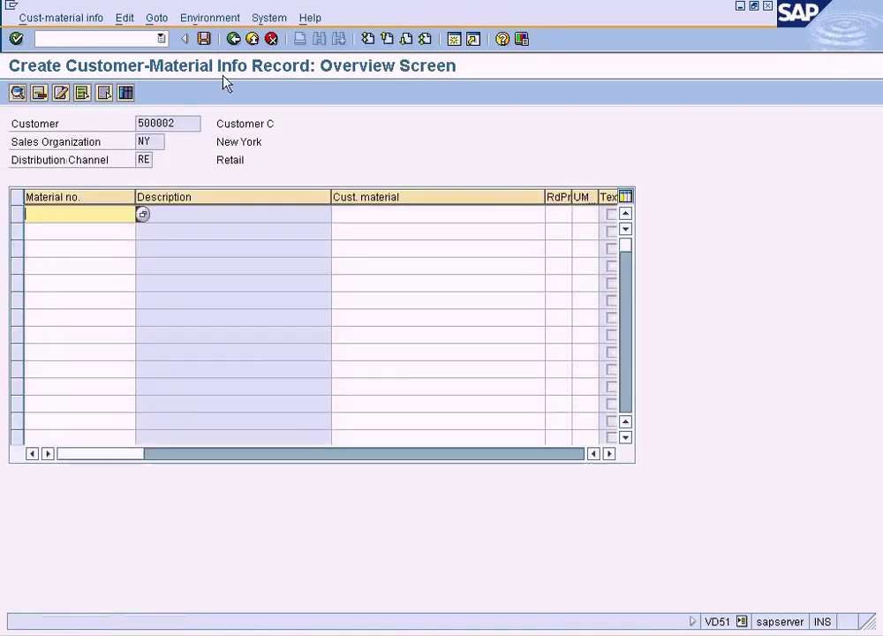
click(127, 92)
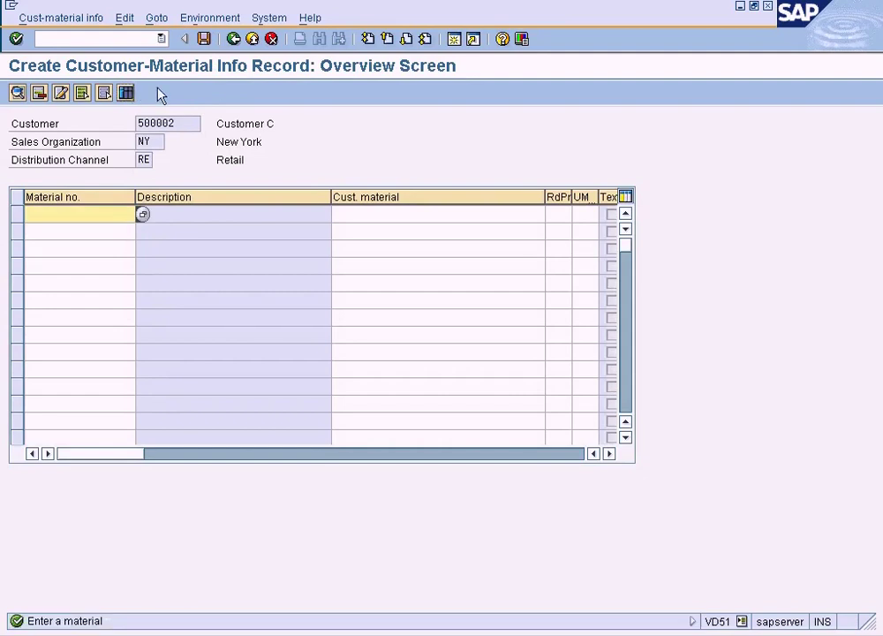
Leave the empty overview and switch to changing customer-material info records (VD52) for material 1247.
click(233, 40)
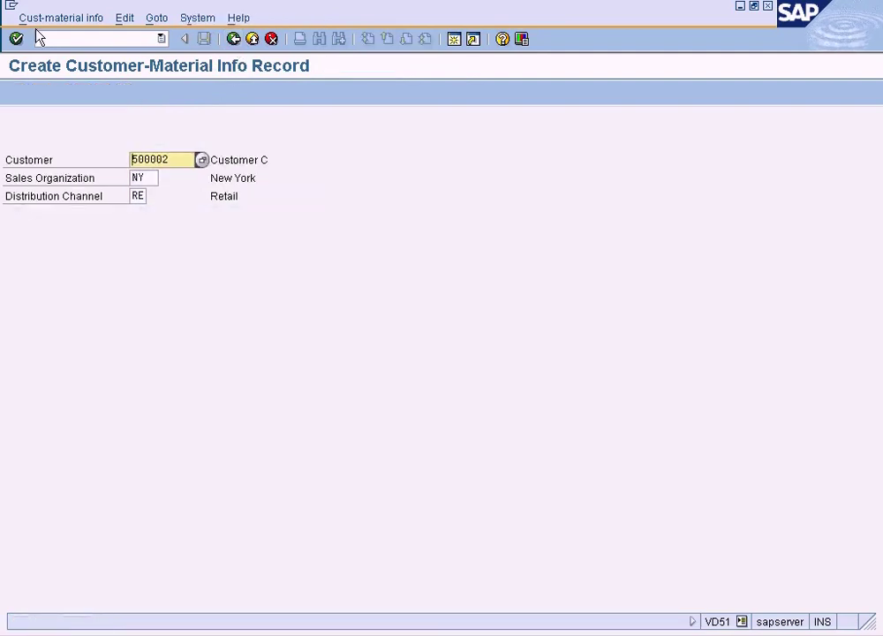
click(40, 19)
click(55, 75)
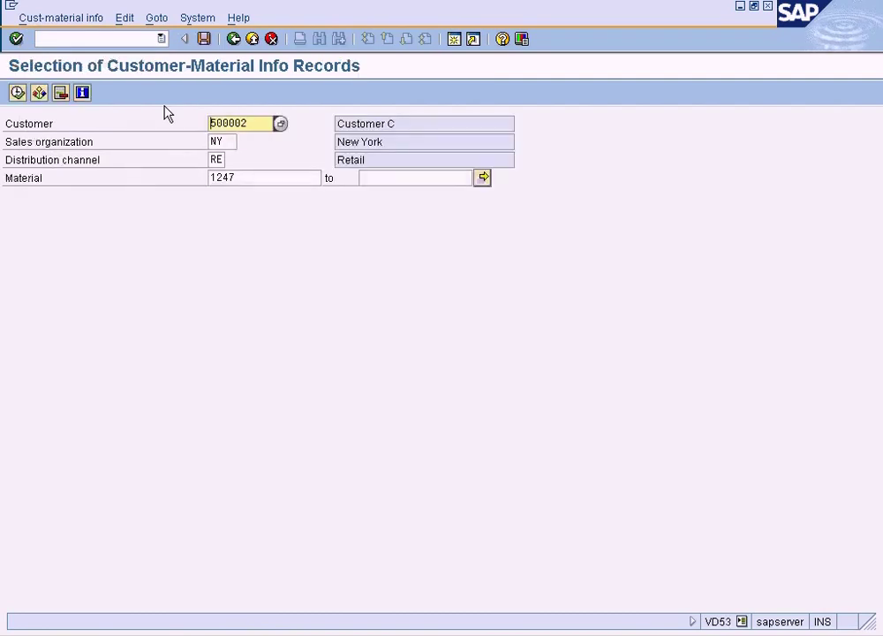
click(53, 18)
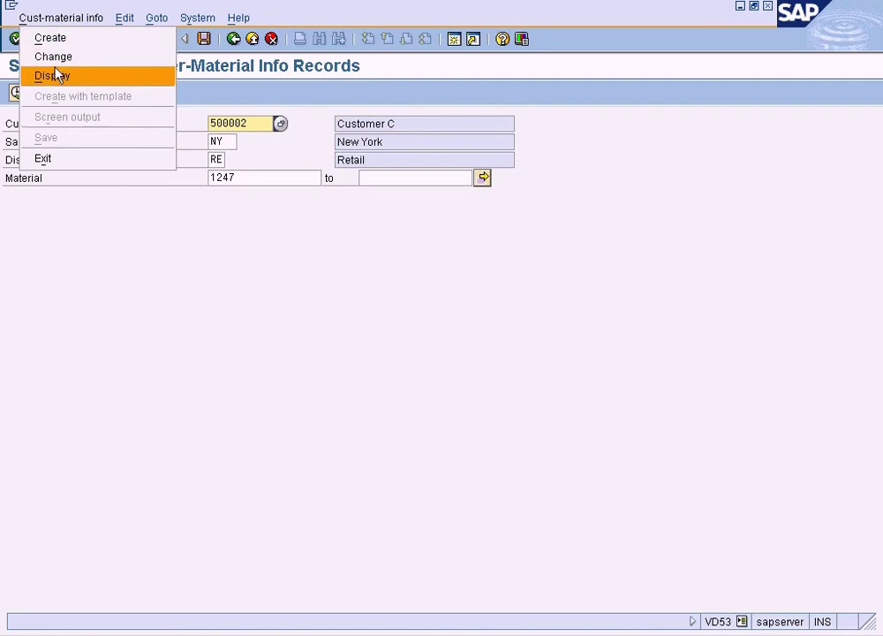
click(81, 60)
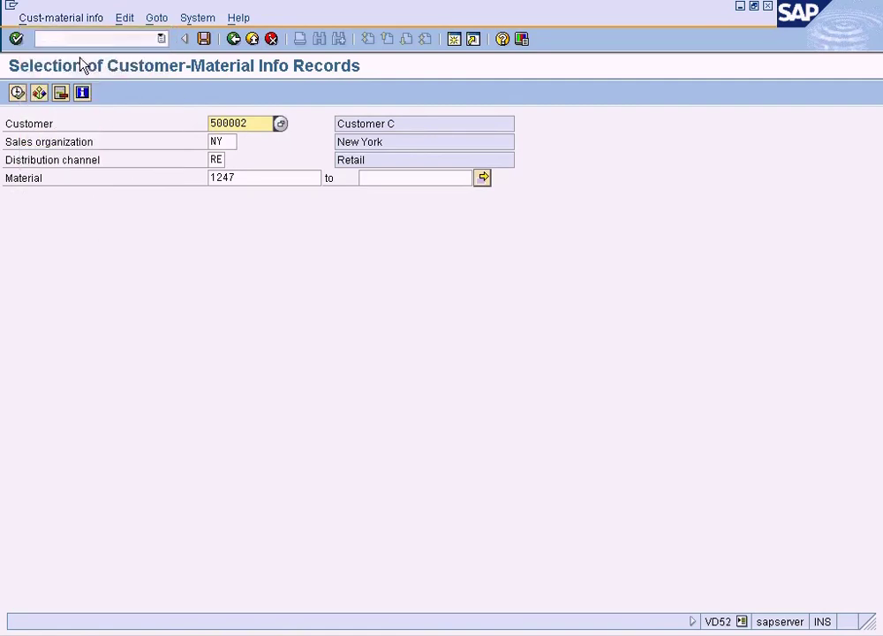
Execute the selection and open the item screen for the 0001 / material 1247 row.
click(17, 92)
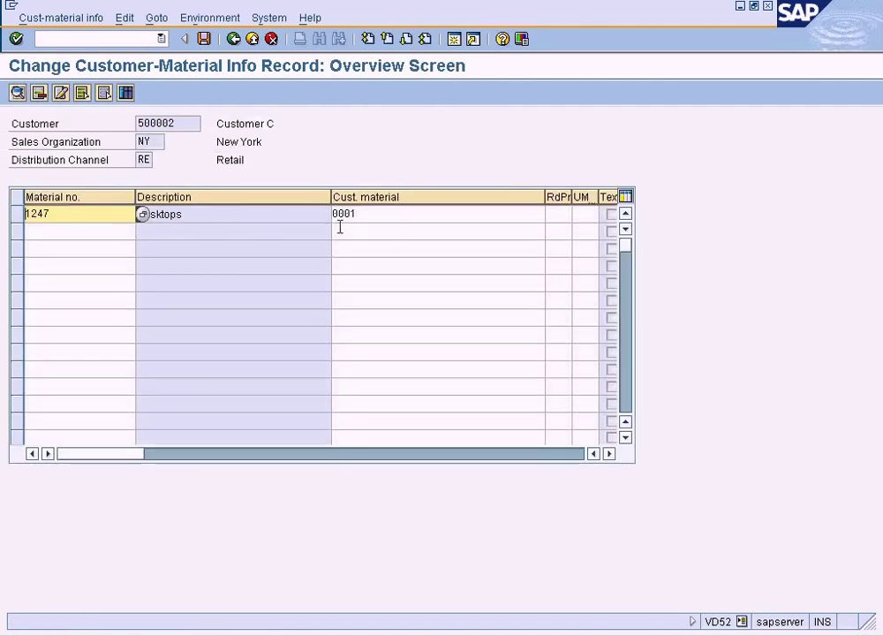
click(369, 211)
double_click(369, 212)
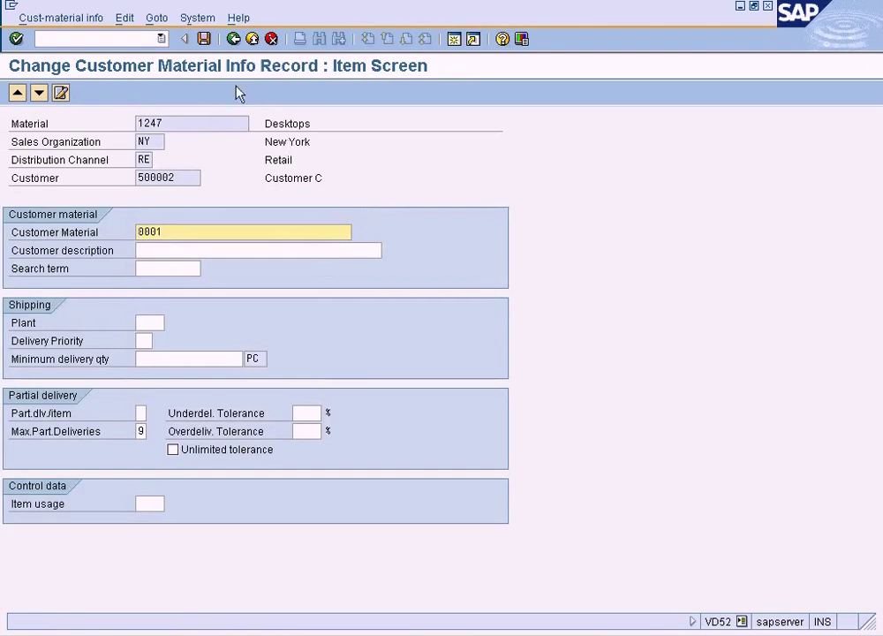
click(233, 39)
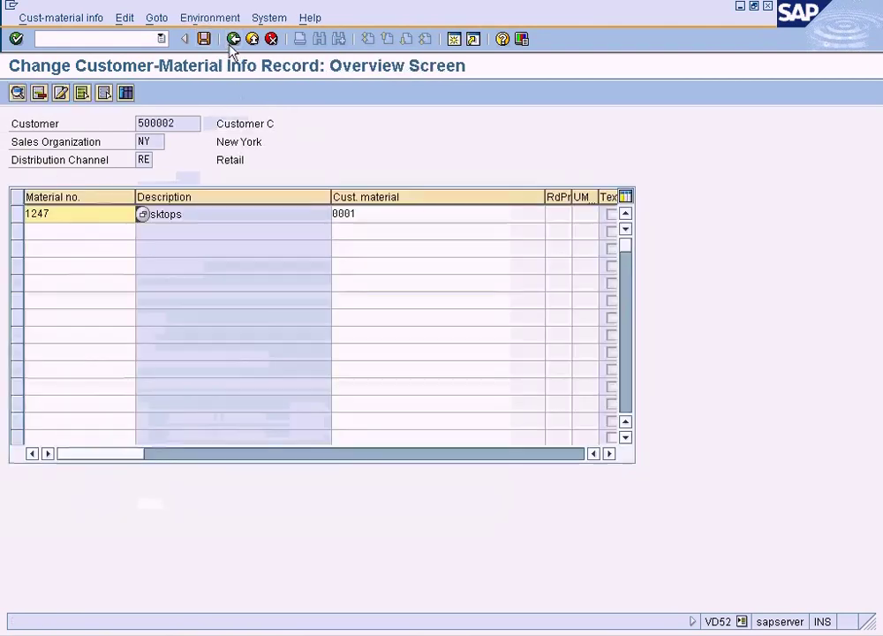
double_click(365, 213)
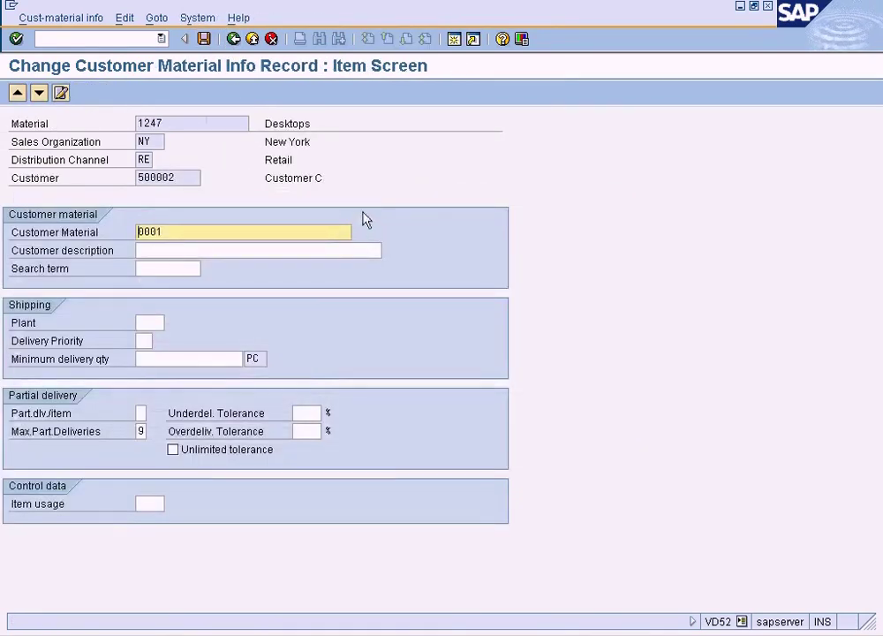
Set the customer description to 'Personal Computer', replacing the mistaken 'Desktops'.
click(204, 251)
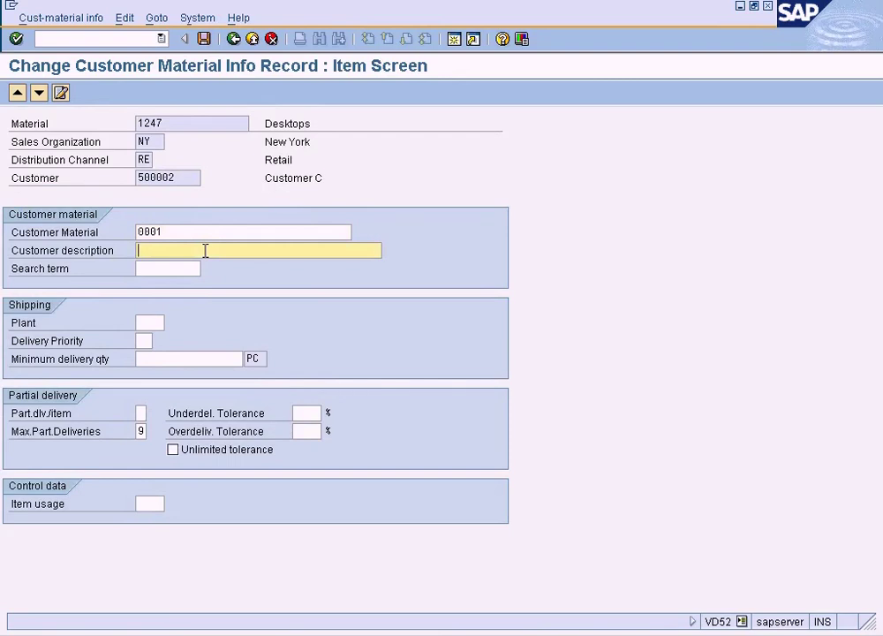
text(Desktops)
key(BackSpace)
key(BackSpace)
key(BackSpace)
key(BackSpace)
key(BackSpace)
key(BackSpace)
key(BackSpace)
key(BackSpace)
text(Personal Computer)
click(280, 122)
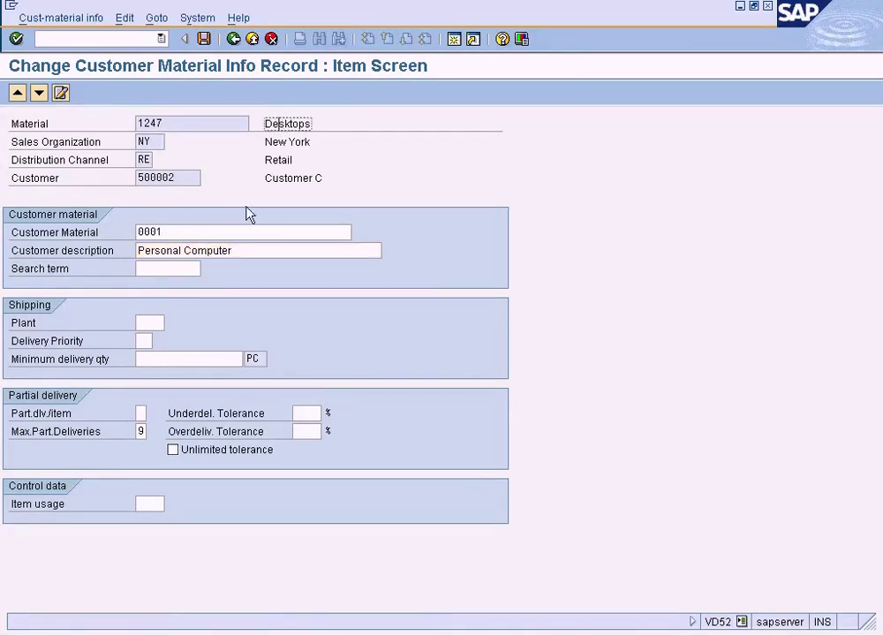
click(246, 249)
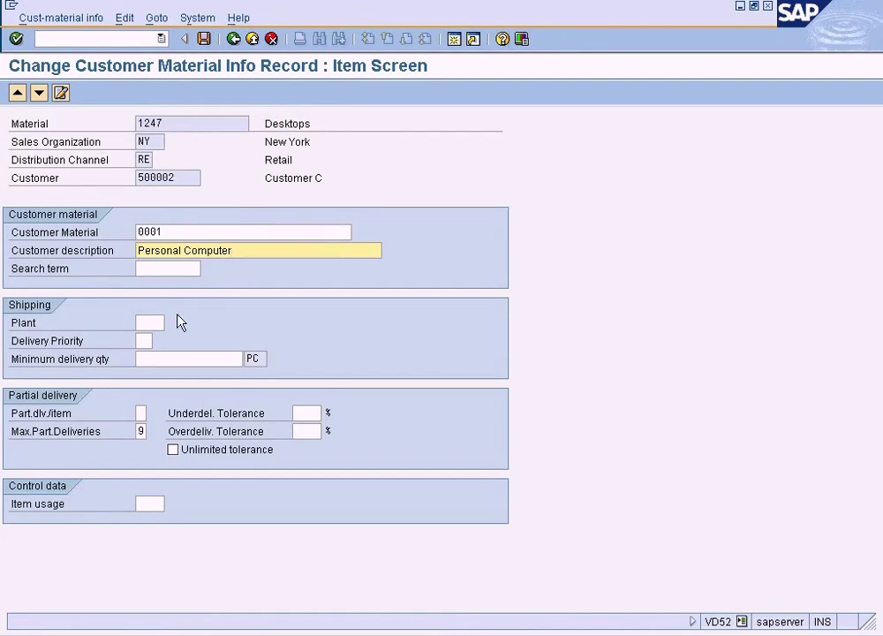
click(152, 322)
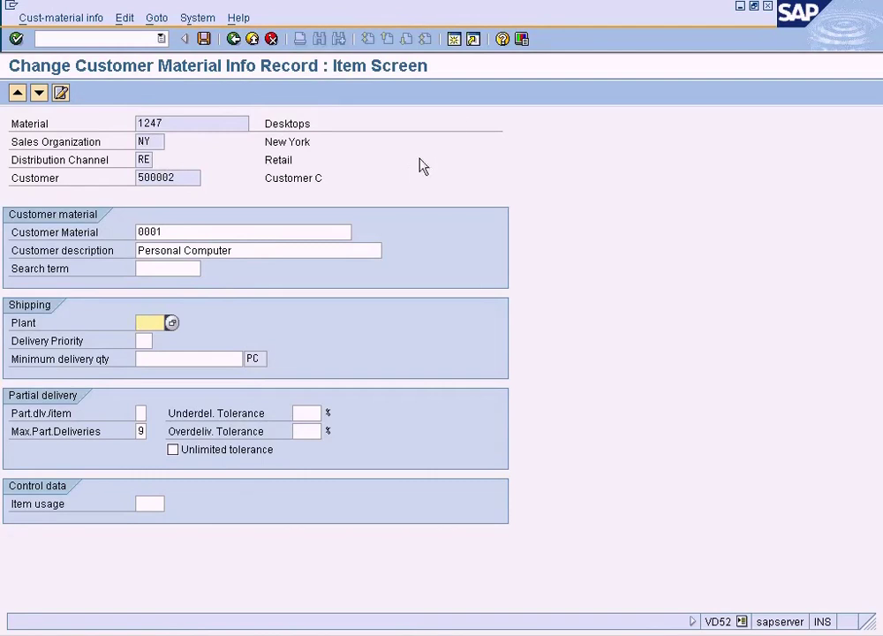
In a new session, run MM02 for material 1247 and select the three Sales views.
click(472, 40)
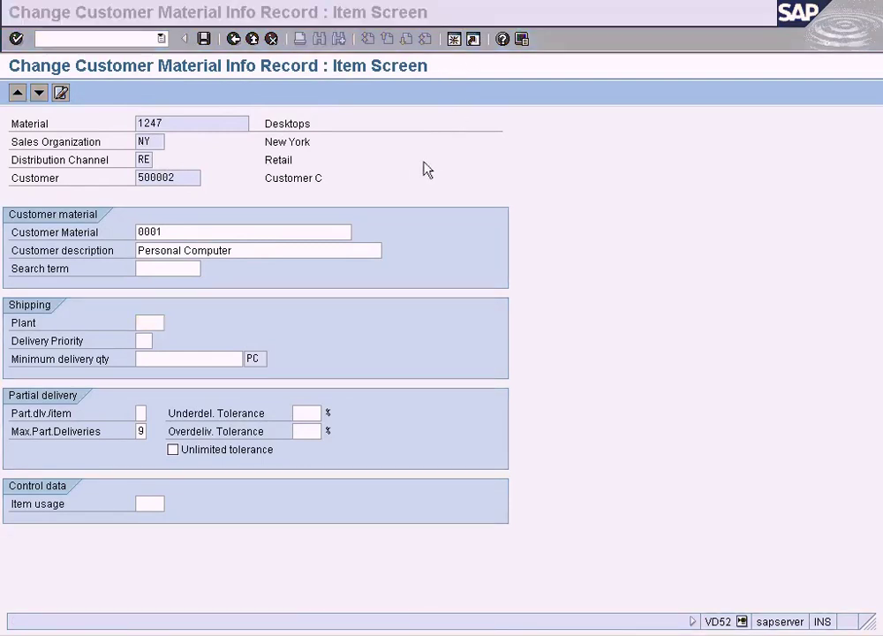
text(mm02)
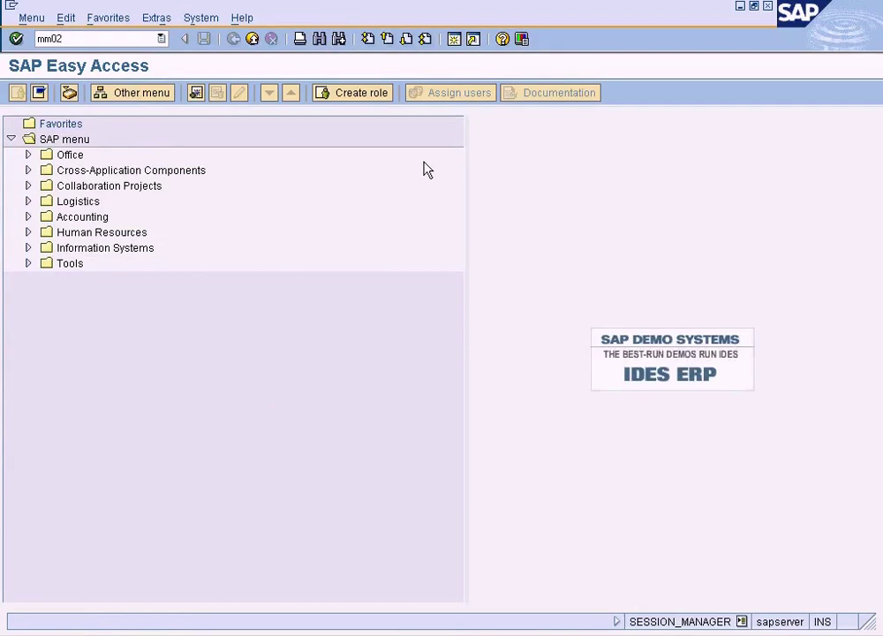
key(Return)
key(Return)
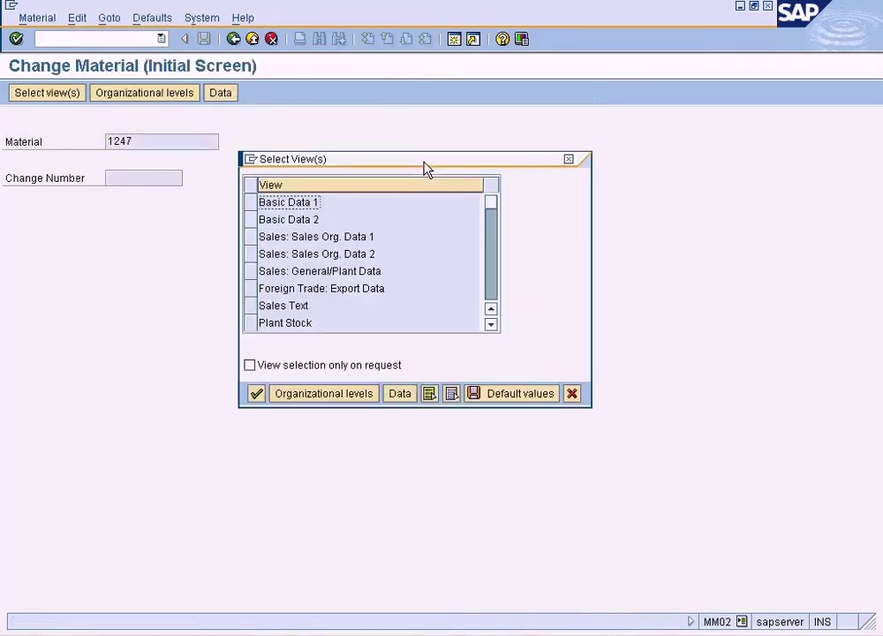
drag(255, 240, 251, 270)
click(256, 393)
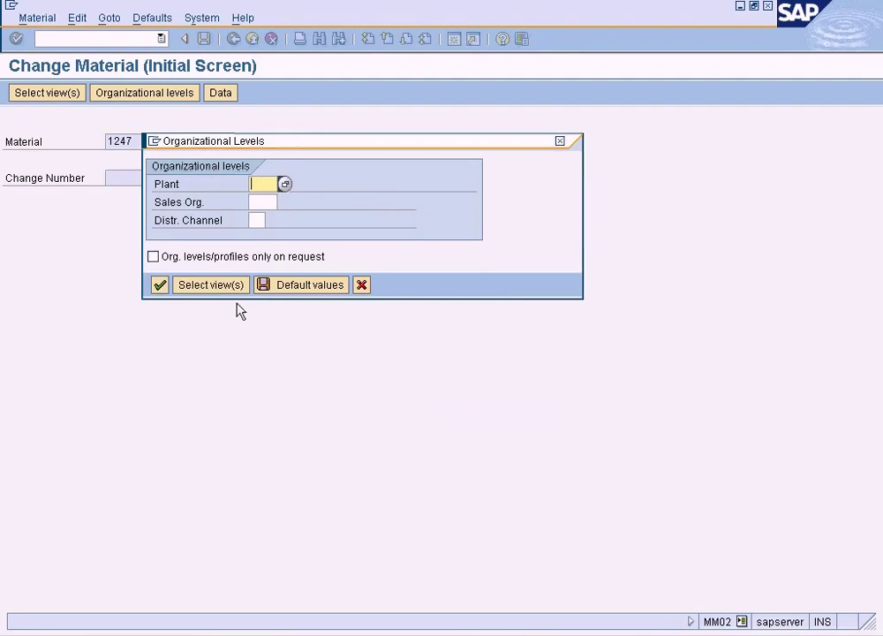
Enter plant NY, sales org NY, channel RE and check delivering plant NY.
text(ny)
key(Tab)
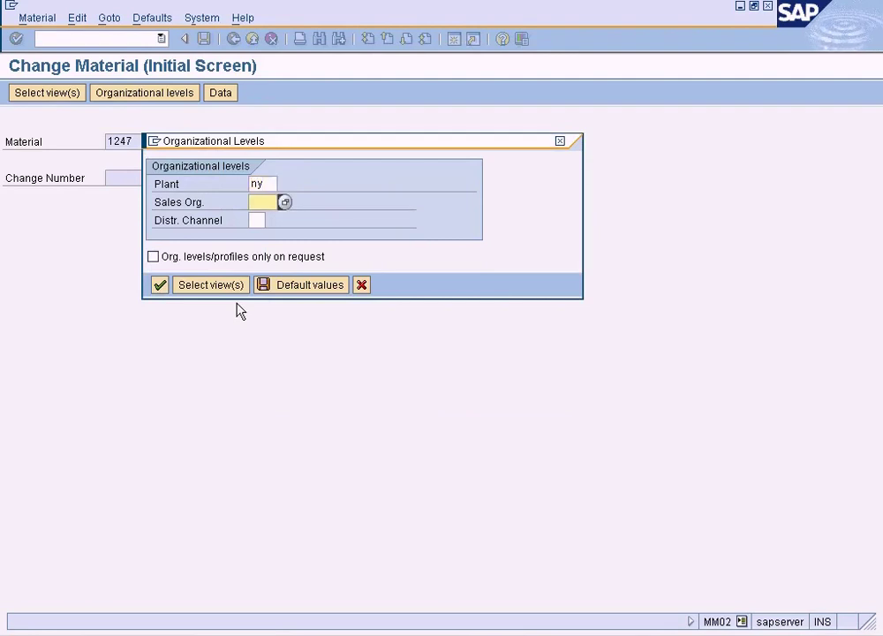
text(ny)
key(Tab)
text(re)
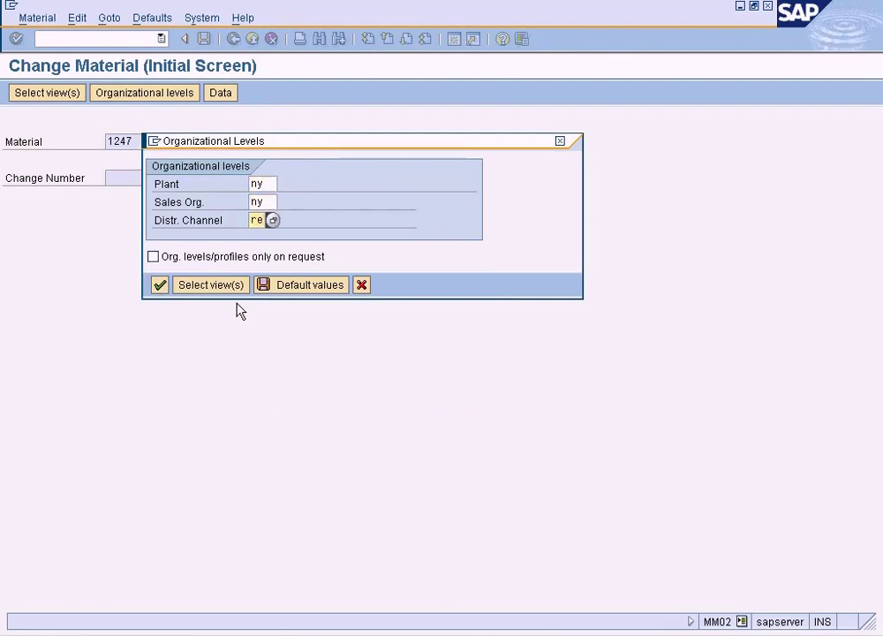
key(Return)
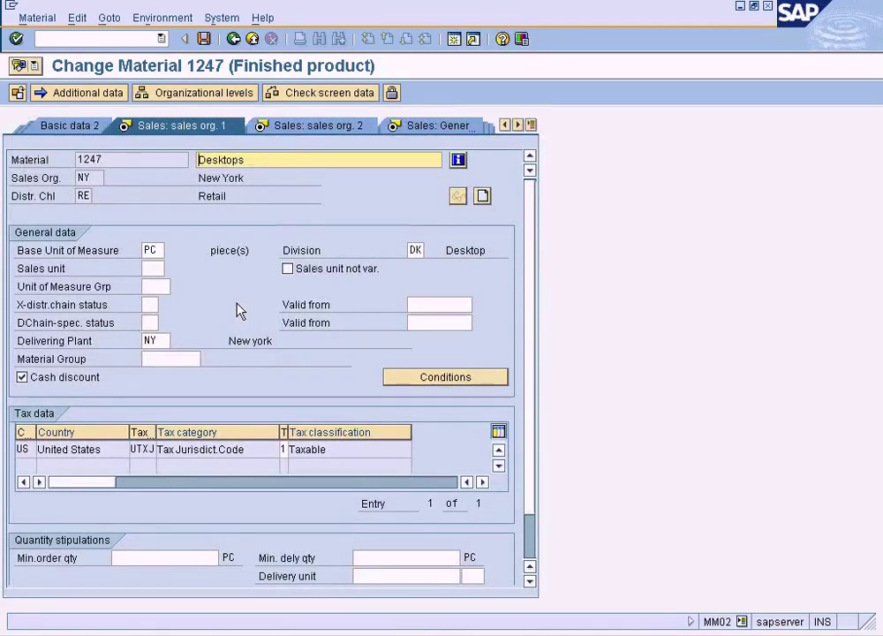
click(159, 340)
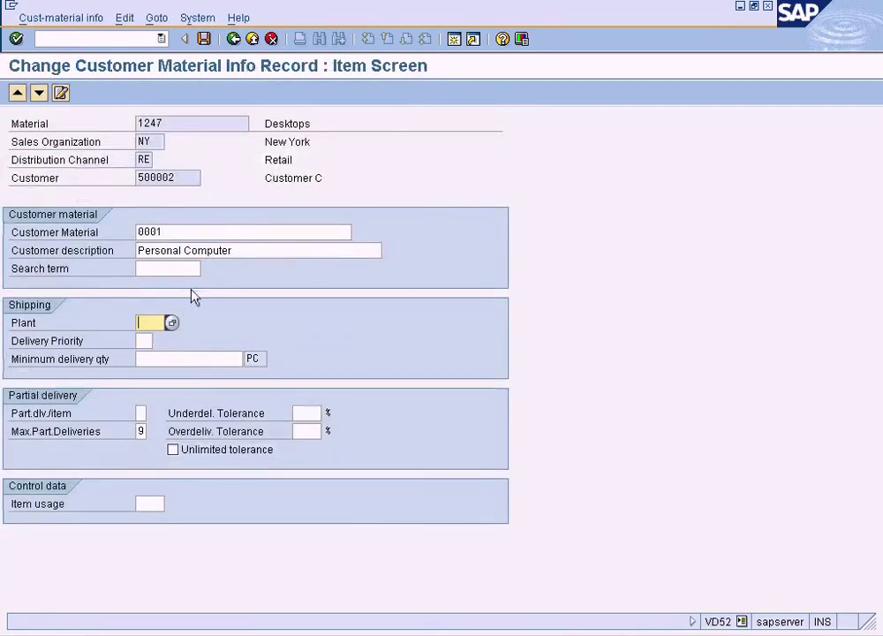
Review the info record's customer, material 1247 and shipping plant entries.
click(158, 178)
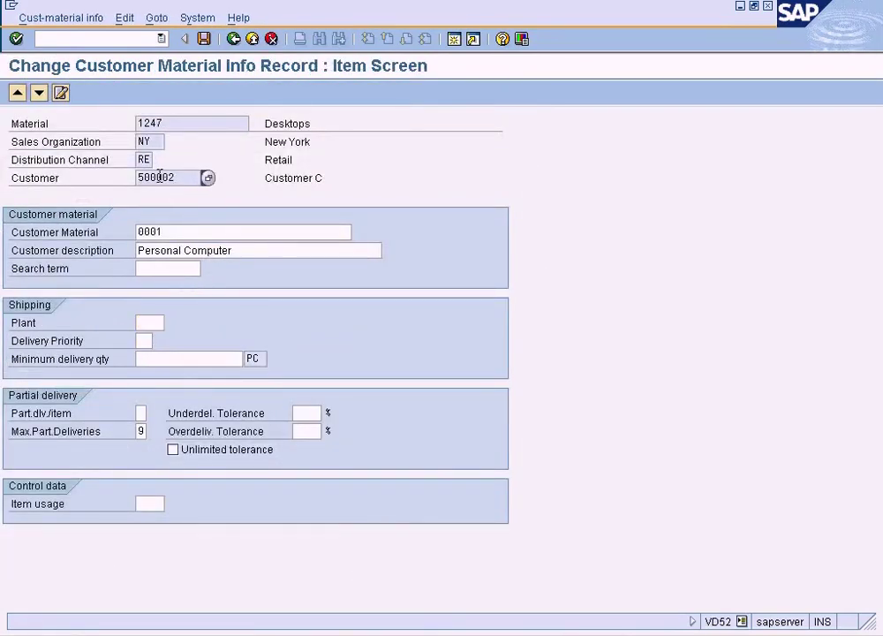
click(151, 321)
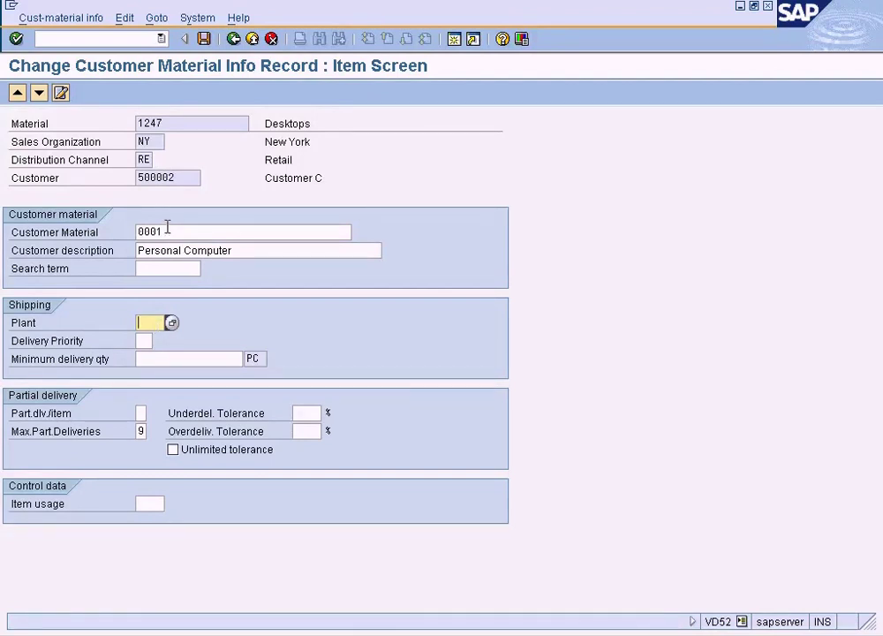
click(170, 123)
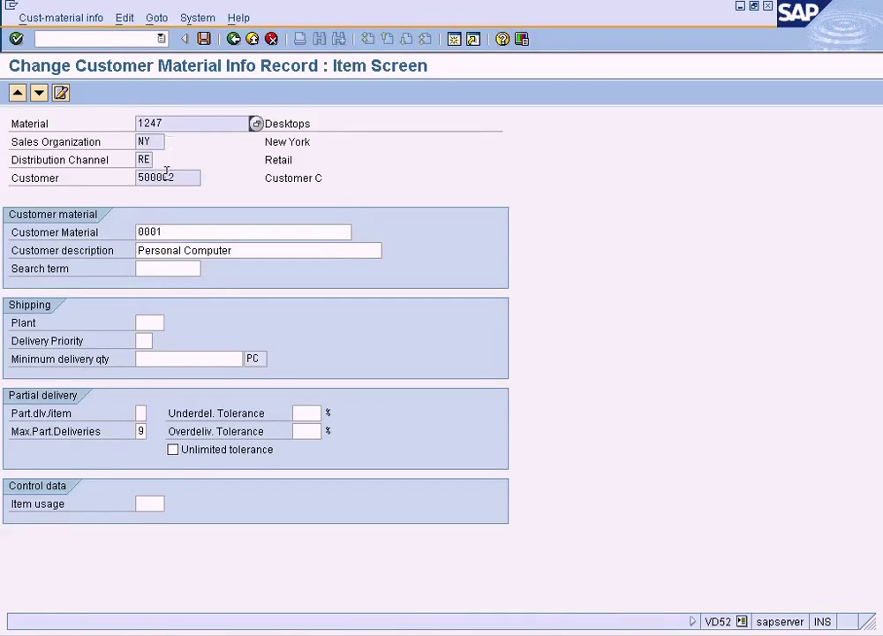
click(166, 172)
click(145, 320)
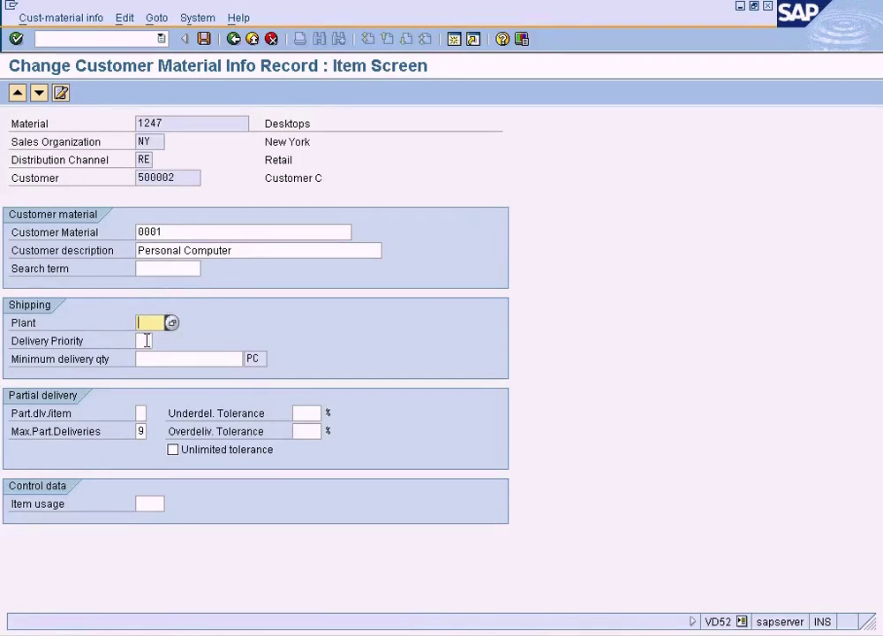
Open the Delivery Priority list and close it without choosing a priority.
click(147, 341)
click(159, 342)
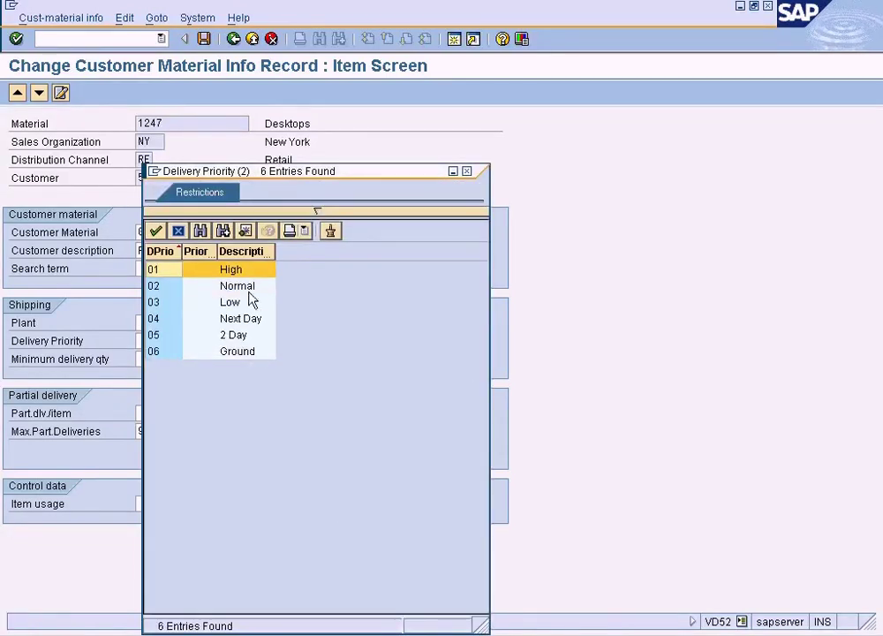
click(467, 171)
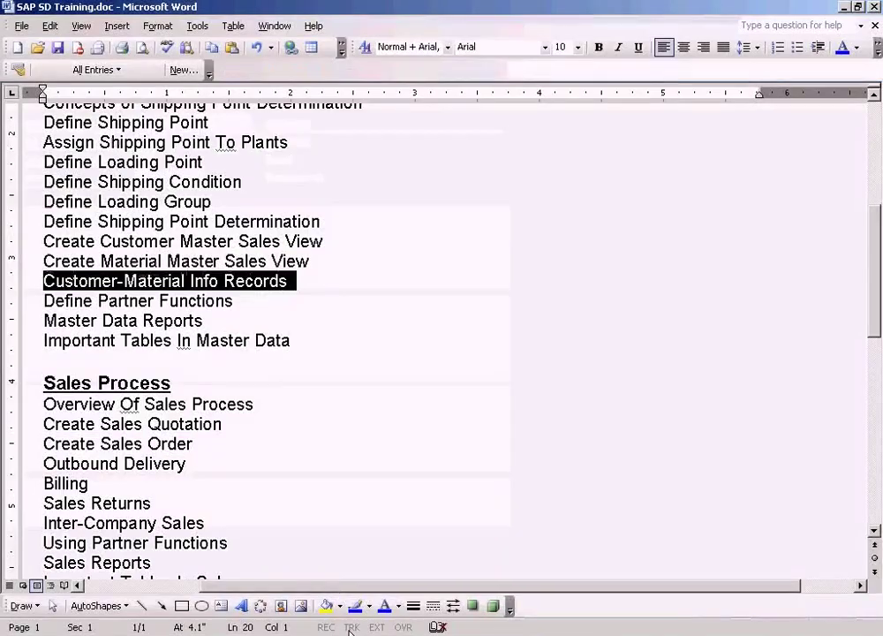
Select the Outbound Delivery line in the Word SAP SD training outline.
click(333, 476)
drag(190, 465, 44, 463)
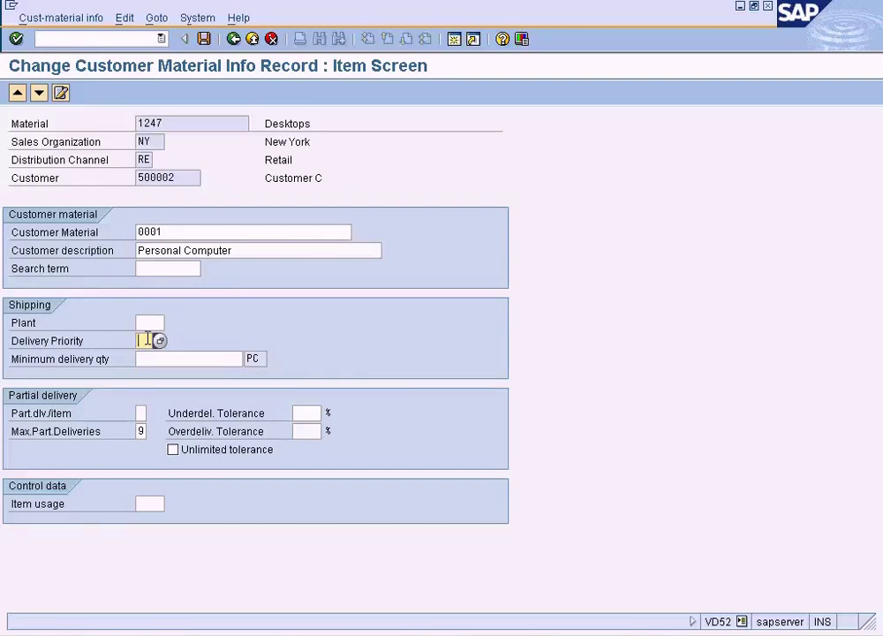
click(159, 343)
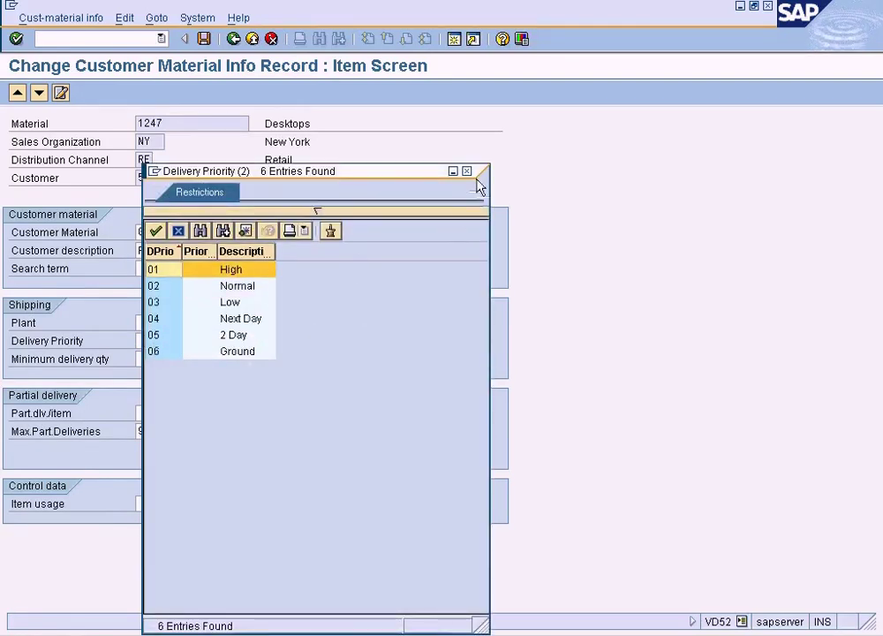
click(468, 171)
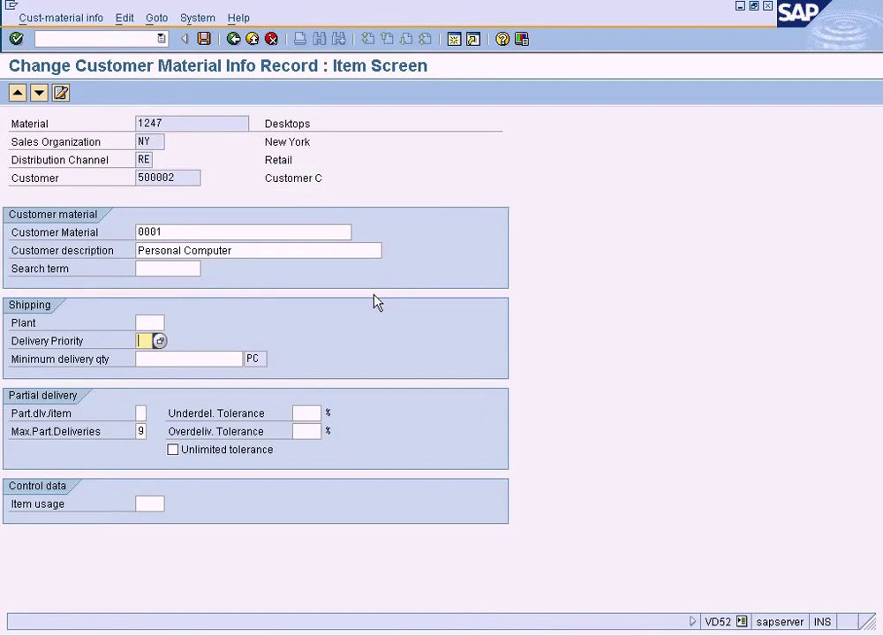
click(228, 359)
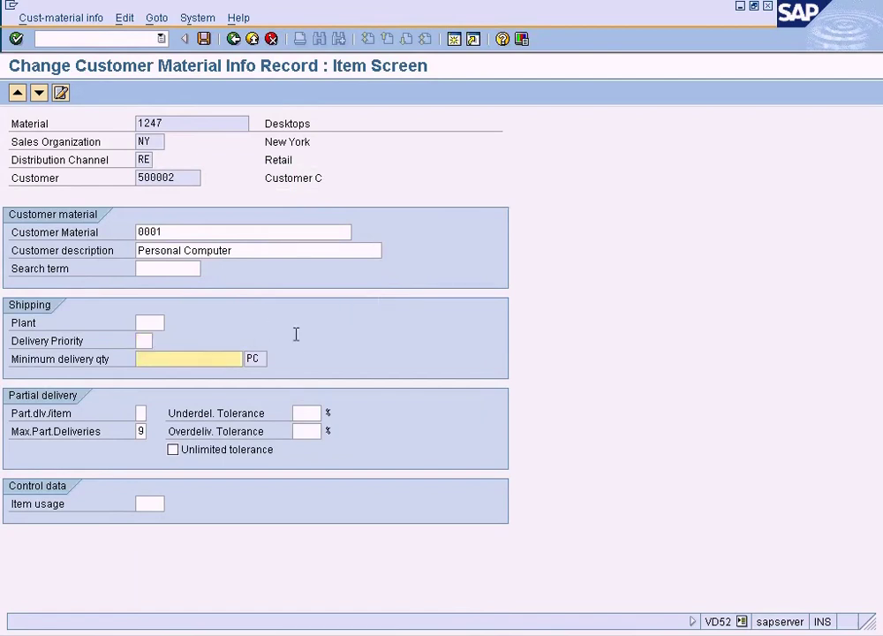
click(255, 629)
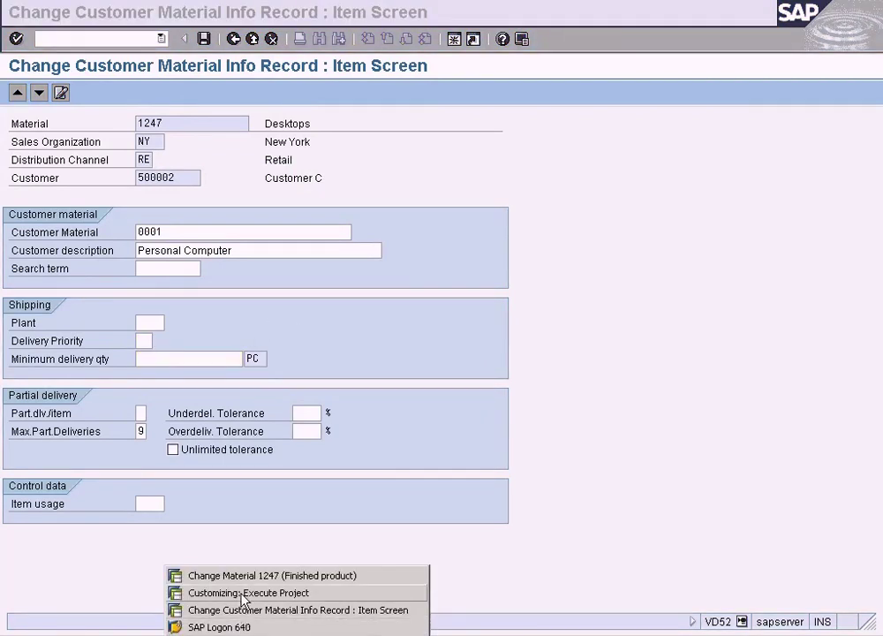
click(245, 576)
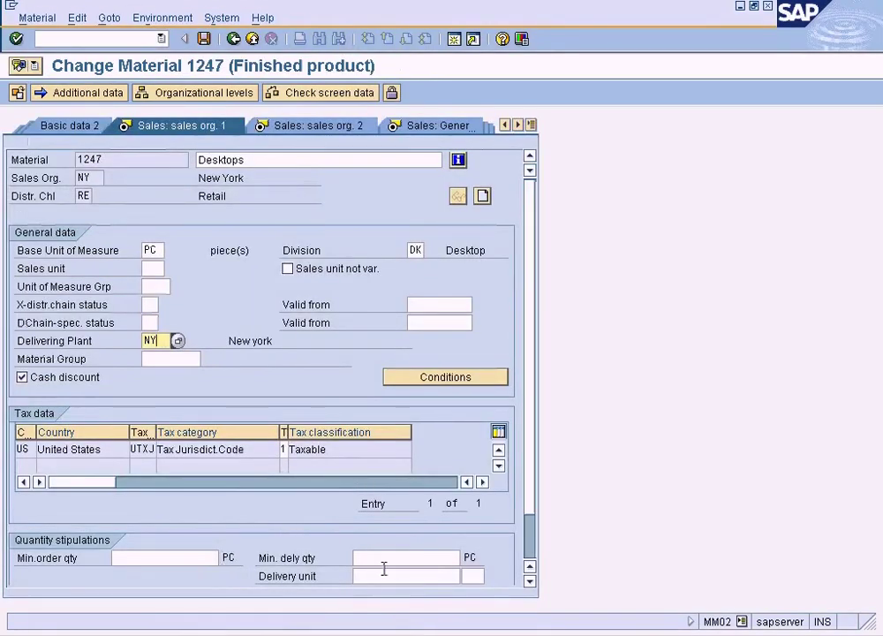
click(386, 560)
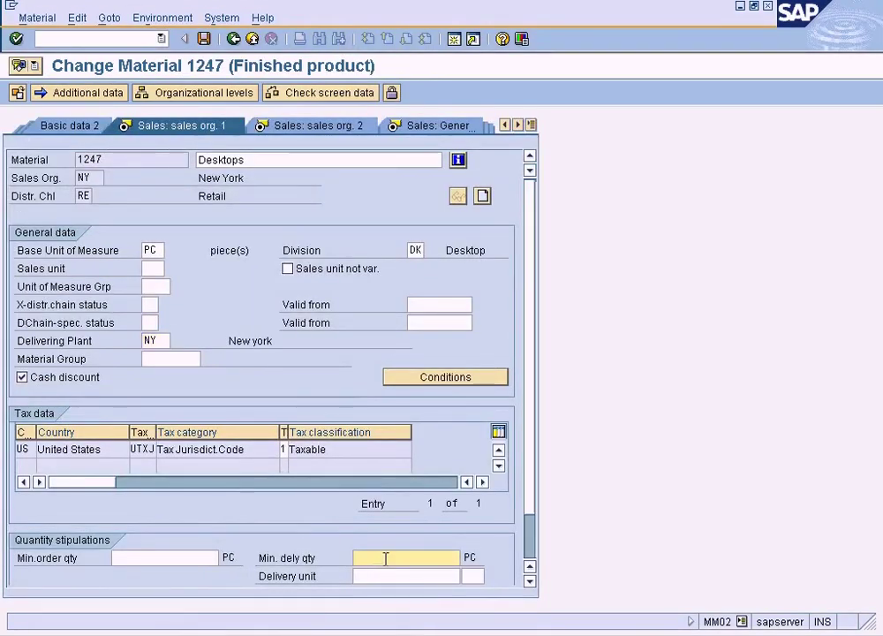
click(81, 195)
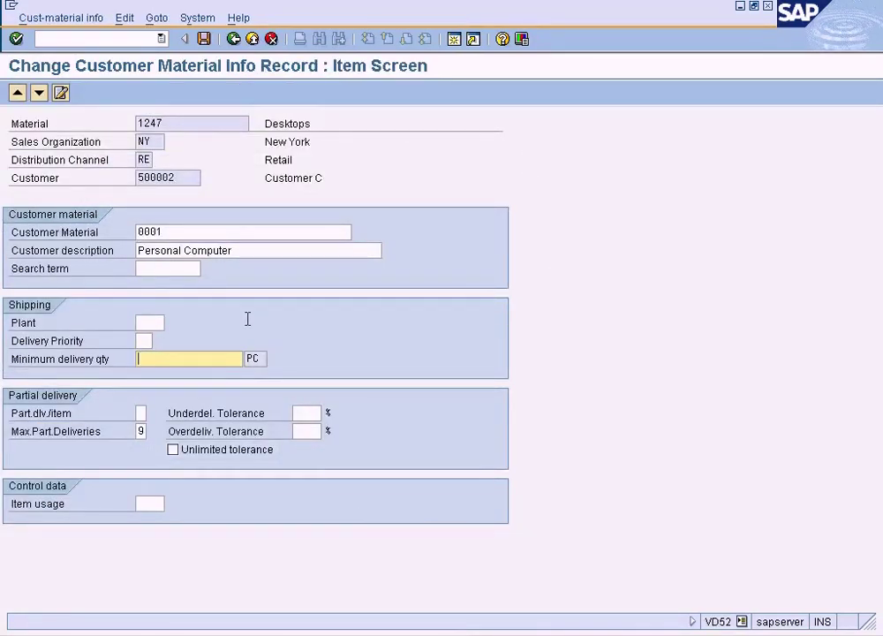
Check the Customer C entry, save the material 1247 info record, and return to SAP Easy Access.
click(185, 178)
click(159, 362)
click(175, 178)
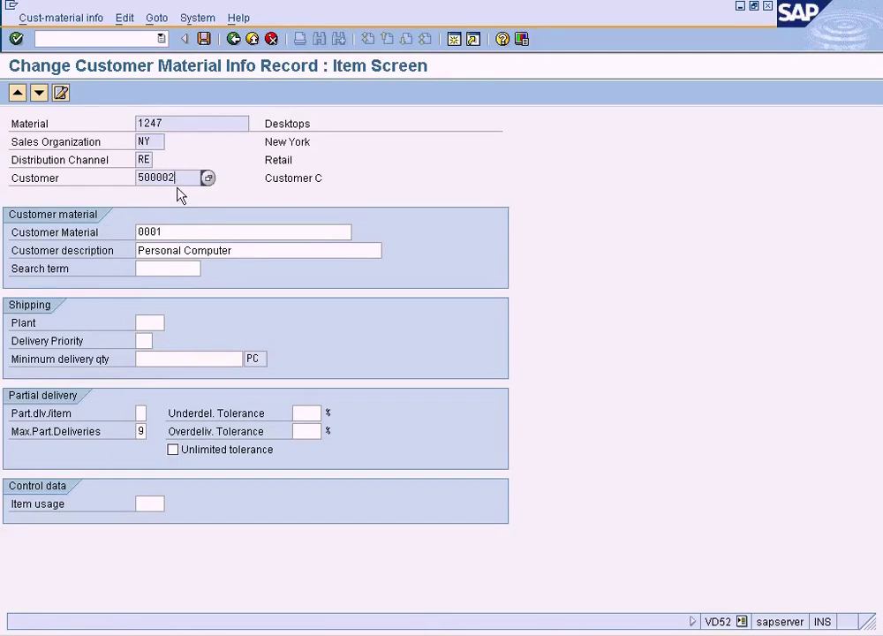
click(204, 40)
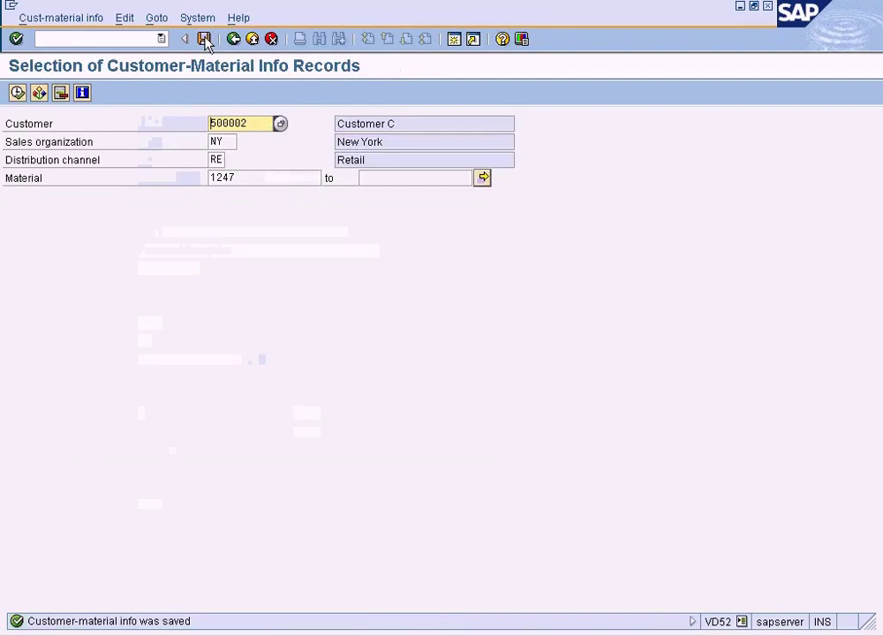
click(234, 39)
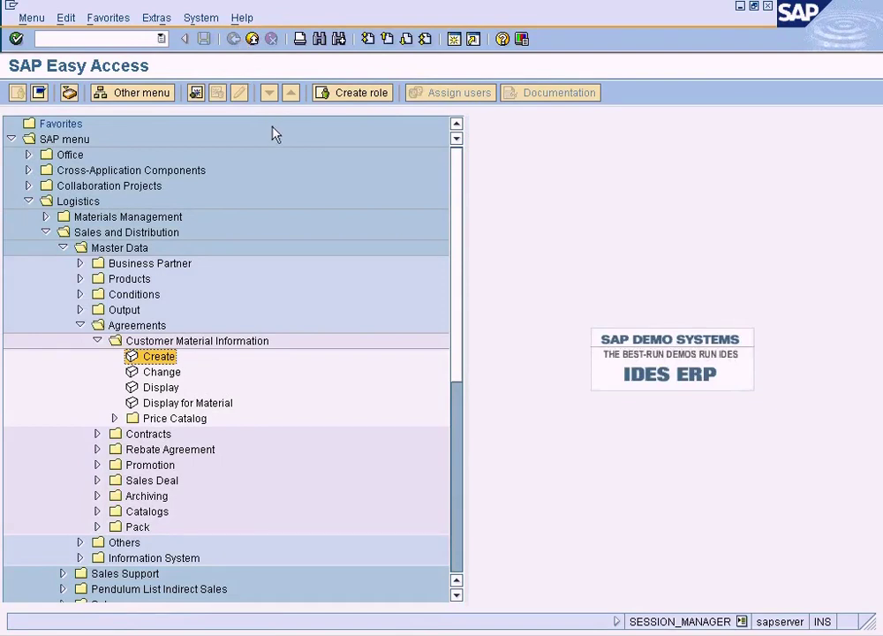
In the Word outline, place the cursor after 'Create Material Master Sales View'.
key(alt+Tab)
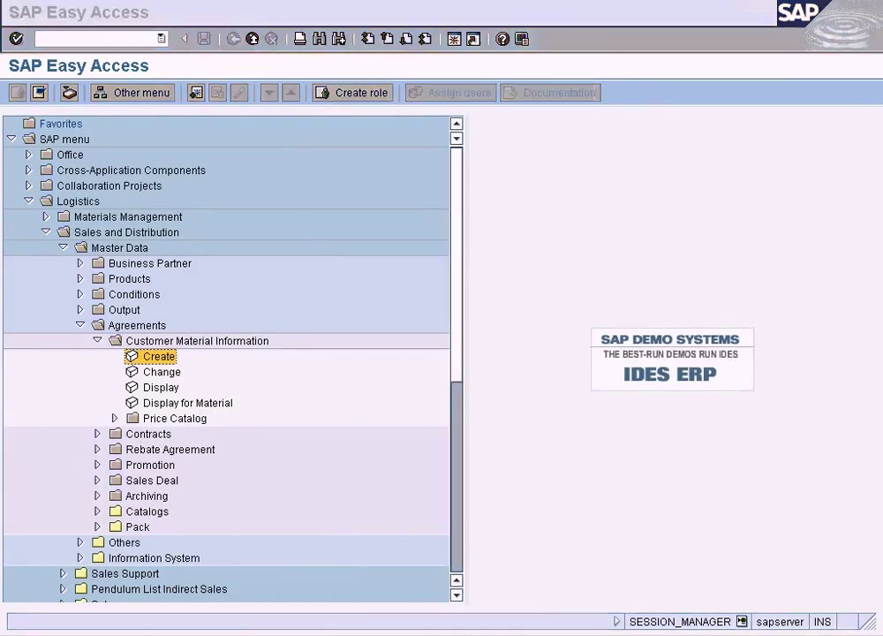
click(279, 300)
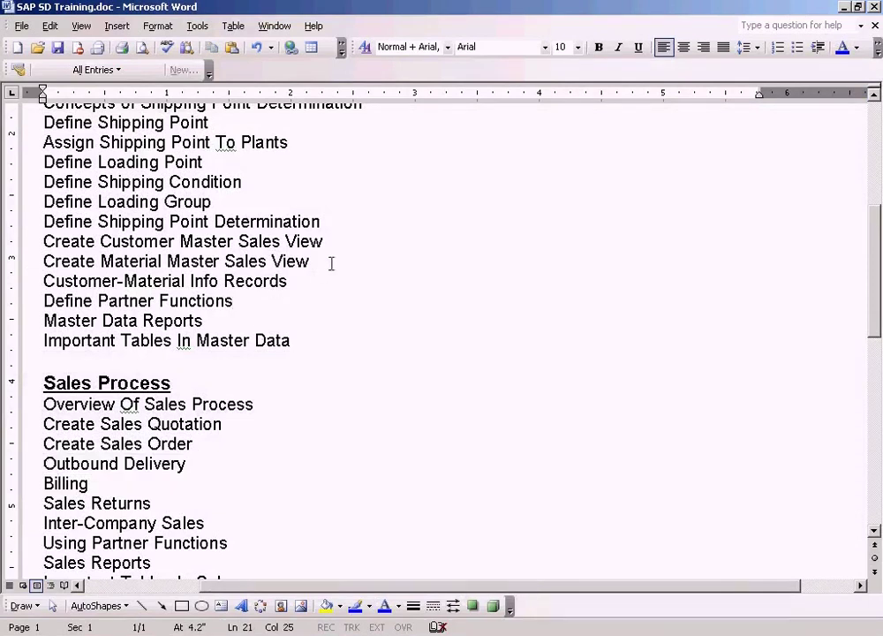
click(334, 263)
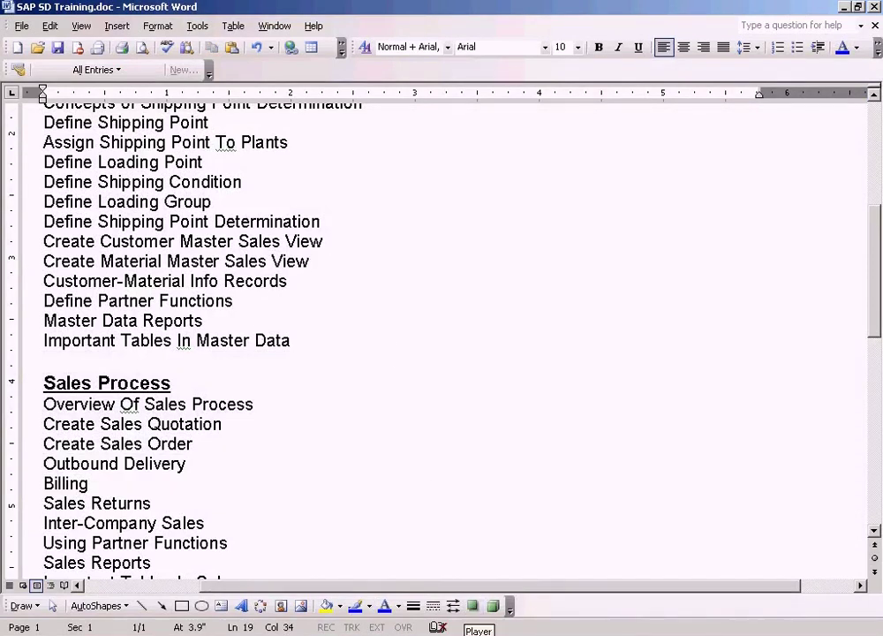